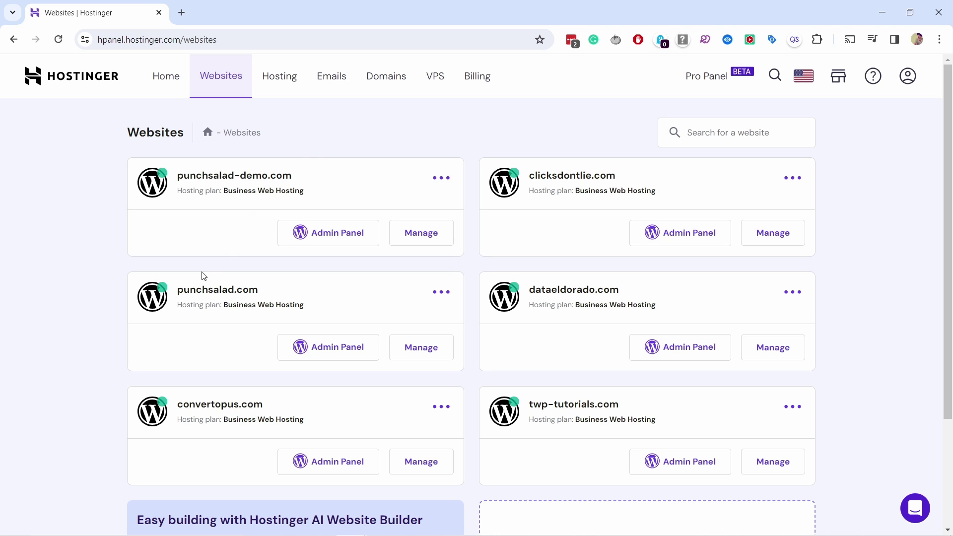
# Step: Show the Websites list with punchsalad.com and the other hosted WordPress sites
pyautogui.click(210, 78)
# Step: Go to the Subdomains page in punchsalad.com's hosting dashboard
pyautogui.click(407, 352)
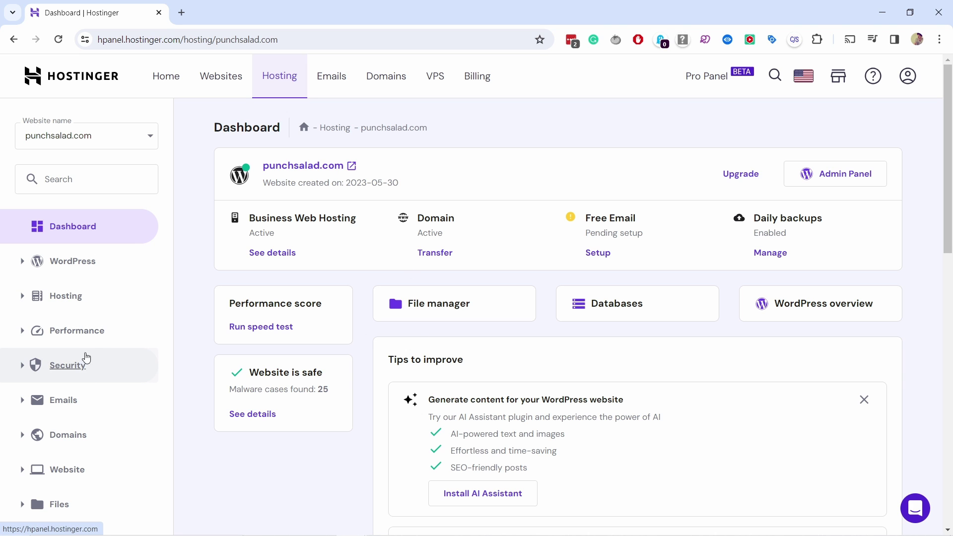
pyautogui.click(68, 435)
pyautogui.scroll(-2, 64, 390)
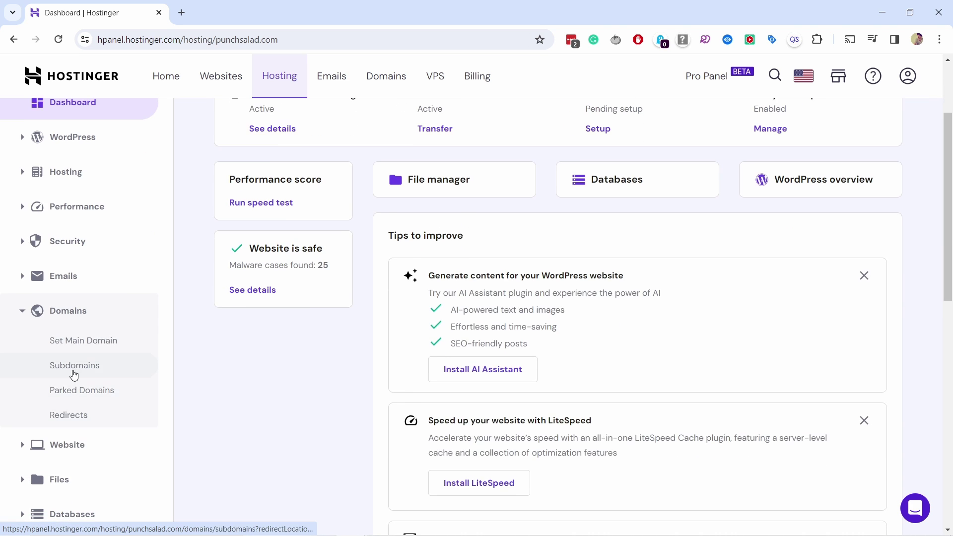
pyautogui.click(73, 373)
# Step: Create the 'templates' subdomain using a custom folder named 'templates'
pyautogui.click(488, 204)
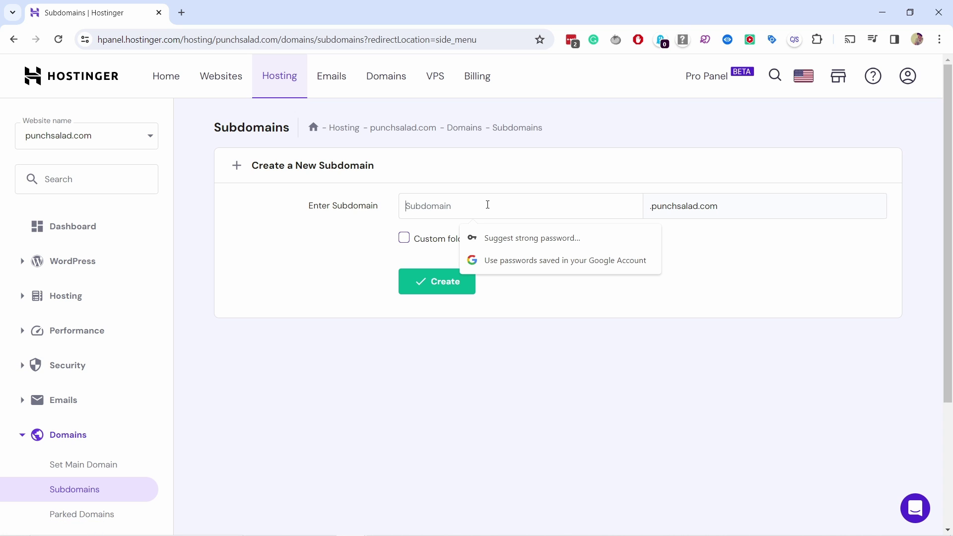
pyautogui.write('templates')
pyautogui.click(404, 238)
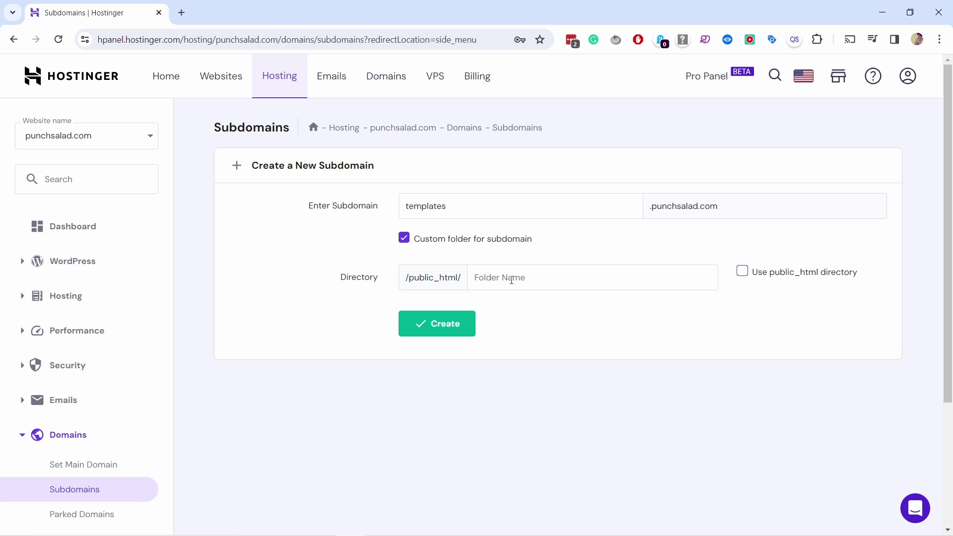
pyautogui.write('templates')
pyautogui.click(449, 328)
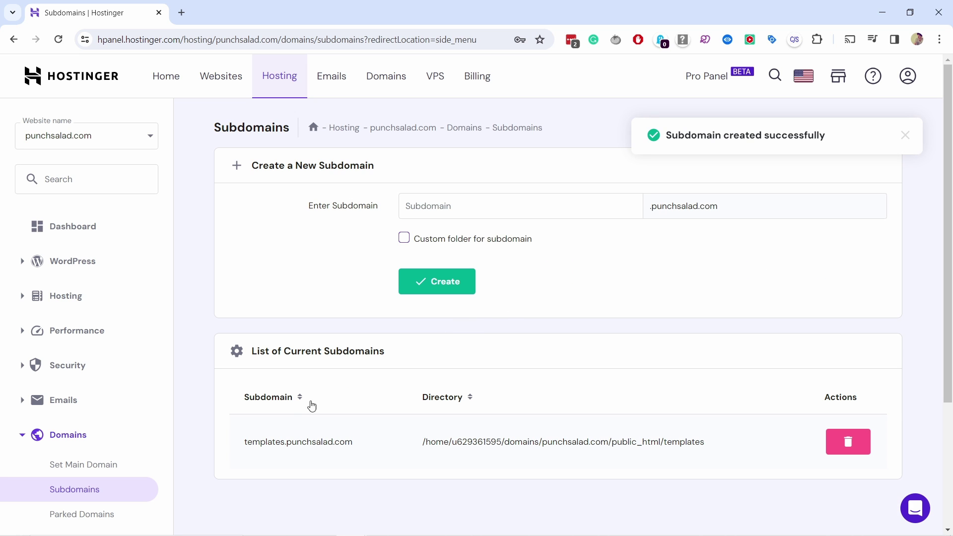
# Step: Test templates.punchsalad.com in a new tab, see the DNS error, and close it
pyautogui.moveTo(247, 444); pyautogui.dragTo(361, 444)
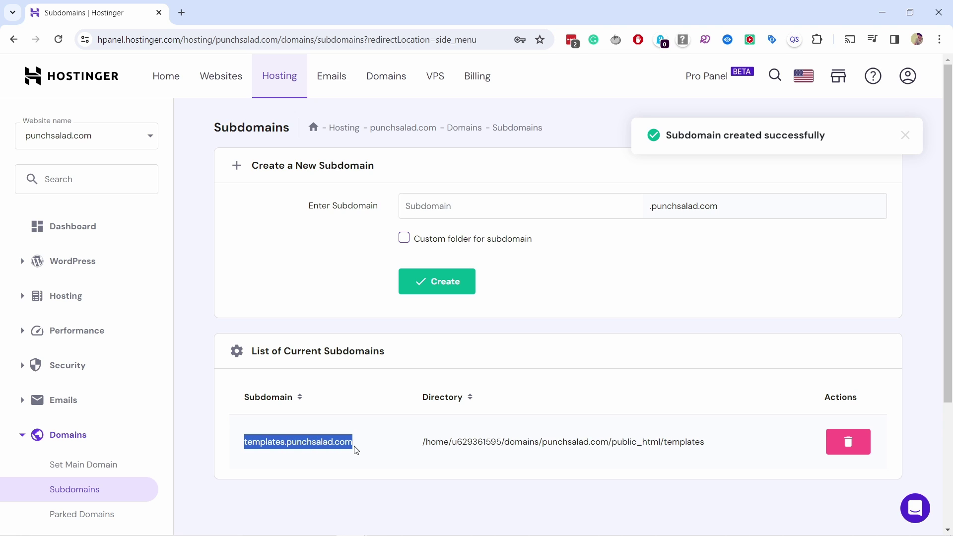
pyautogui.click(308, 426)
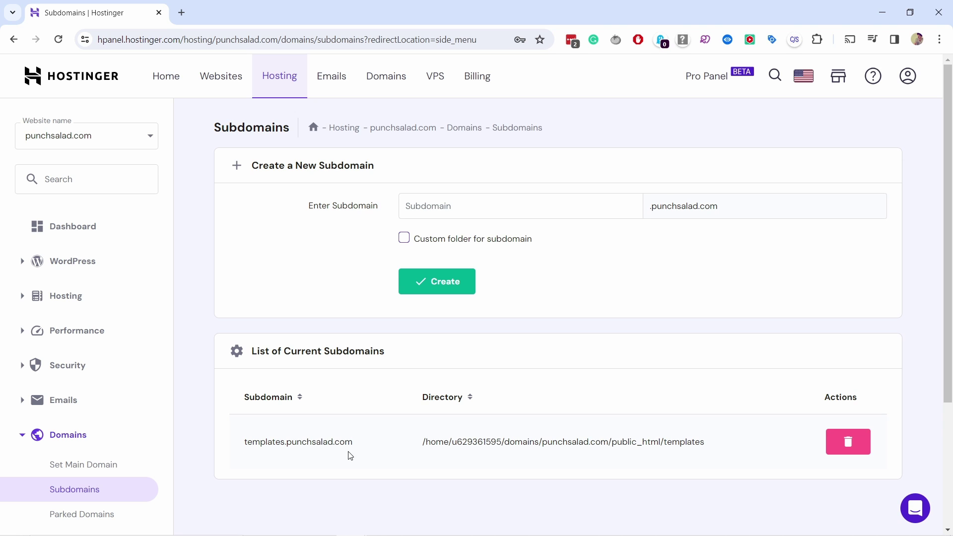
pyautogui.moveTo(351, 455); pyautogui.dragTo(240, 445)
pyautogui.hotkey('ctrl', 'c')
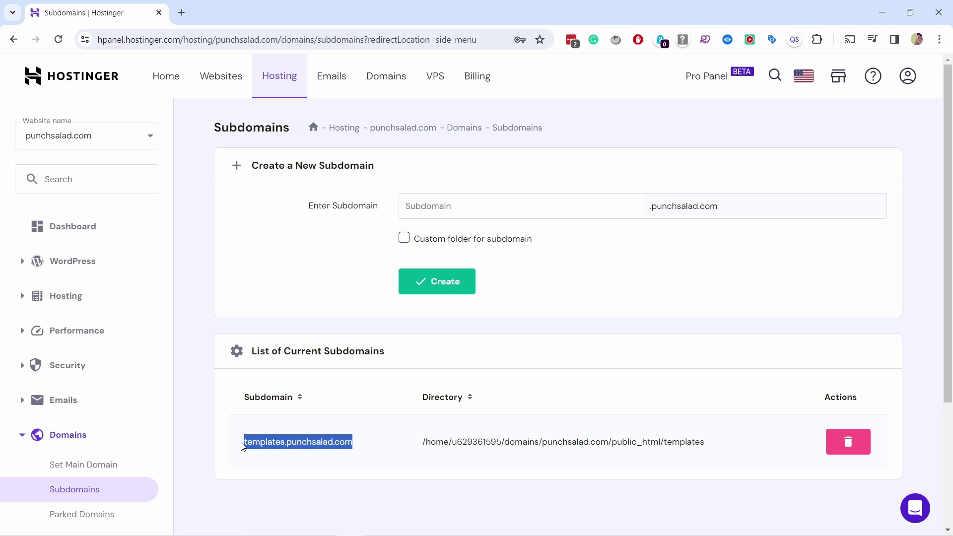
pyautogui.click(182, 14)
pyautogui.hotkey('ctrl', 'v')
pyautogui.press('Return')
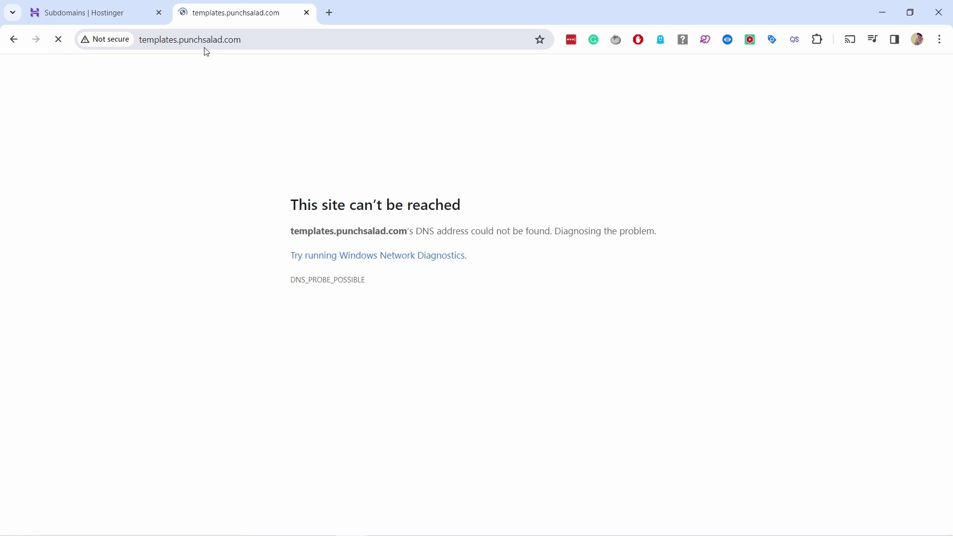
pyautogui.click(306, 13)
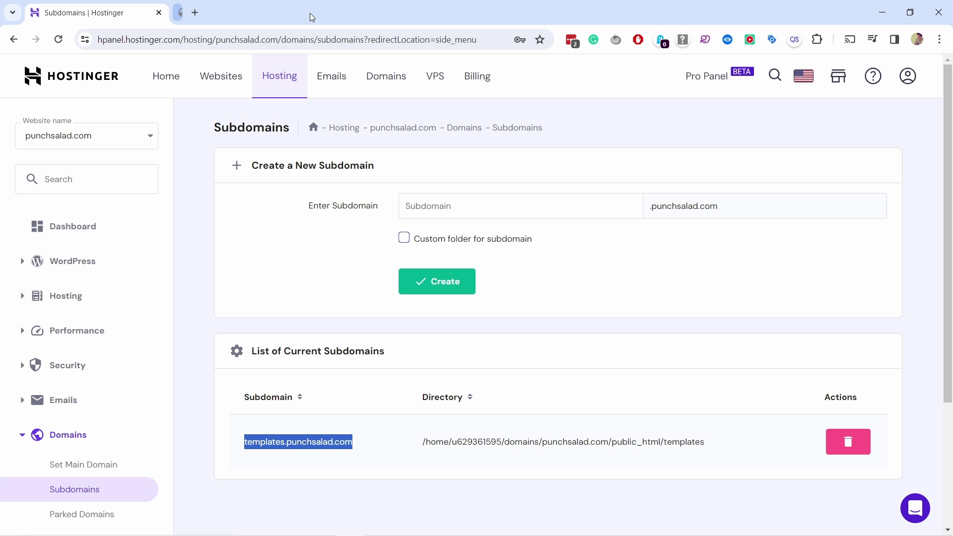
pyautogui.scroll(-3, 257, 270)
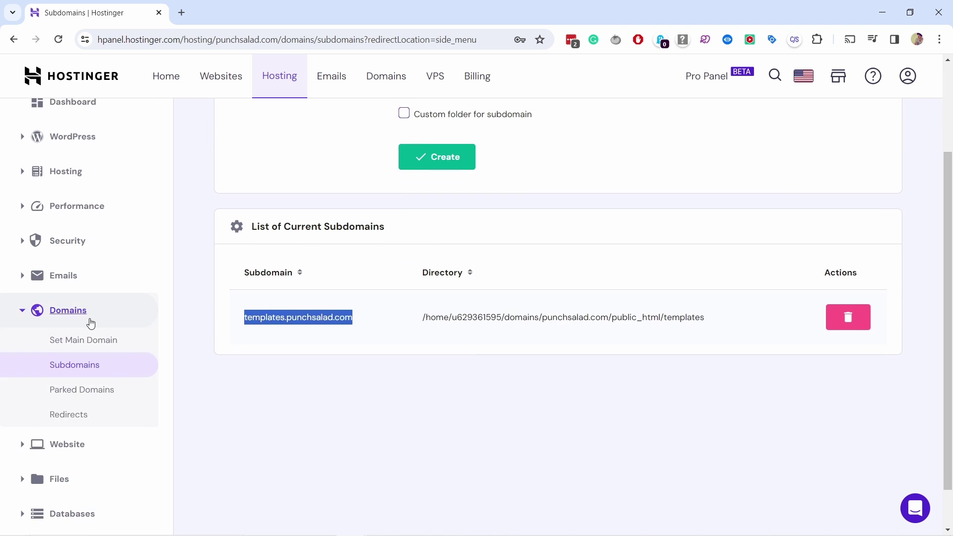
# Step: Start a new WordPress installation from the Auto Installer
pyautogui.click(55, 392)
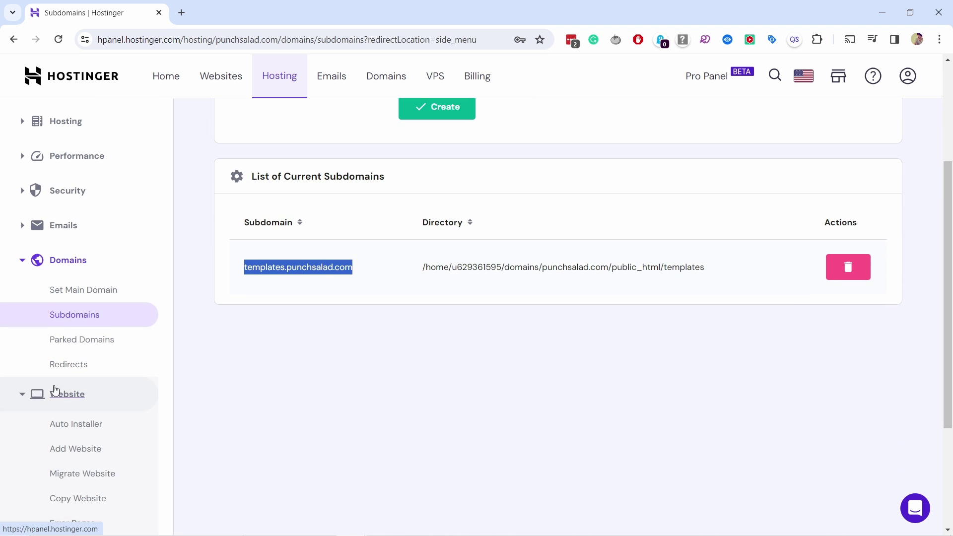
pyautogui.scroll(-1, 75, 372)
pyautogui.click(80, 365)
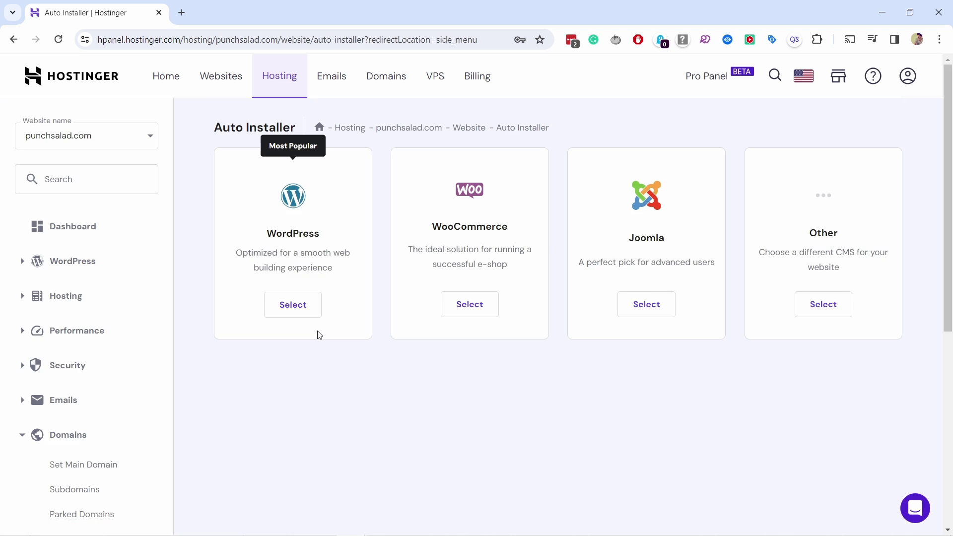
pyautogui.scroll(-2, 308, 342)
pyautogui.scroll(-1, 300, 332)
pyautogui.scroll(2, 294, 357)
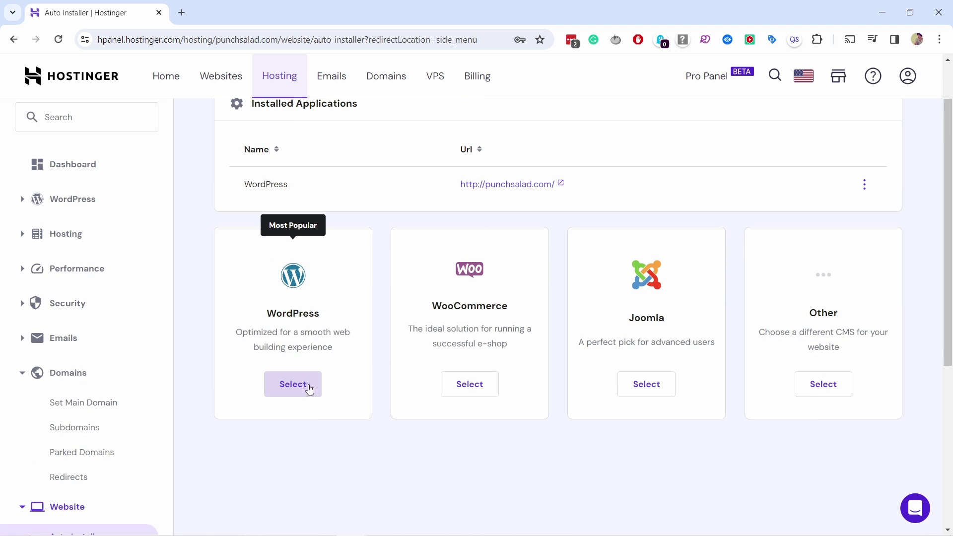
pyautogui.click(293, 384)
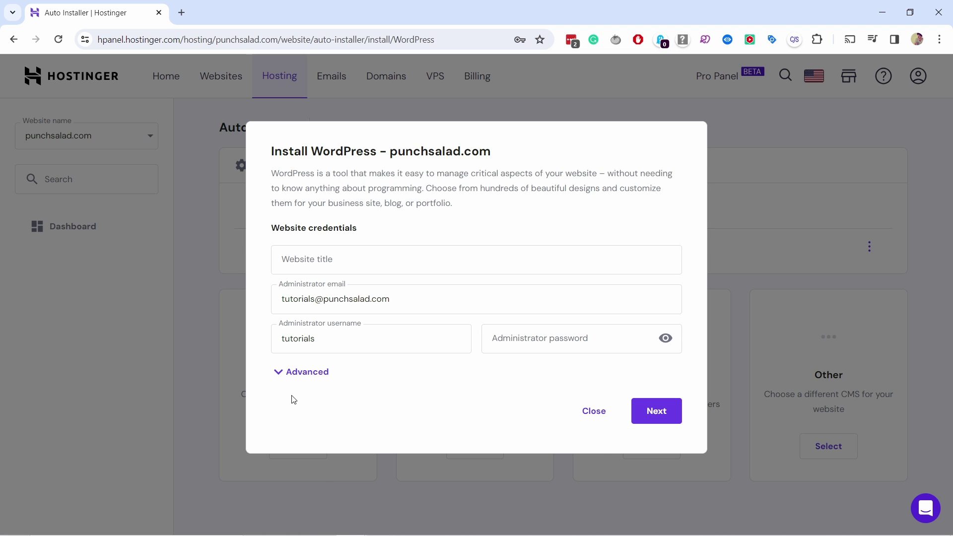
# Step: Enter 'templates' as the website title and paste the saved administrator password
pyautogui.click(365, 259)
pyautogui.click(362, 290)
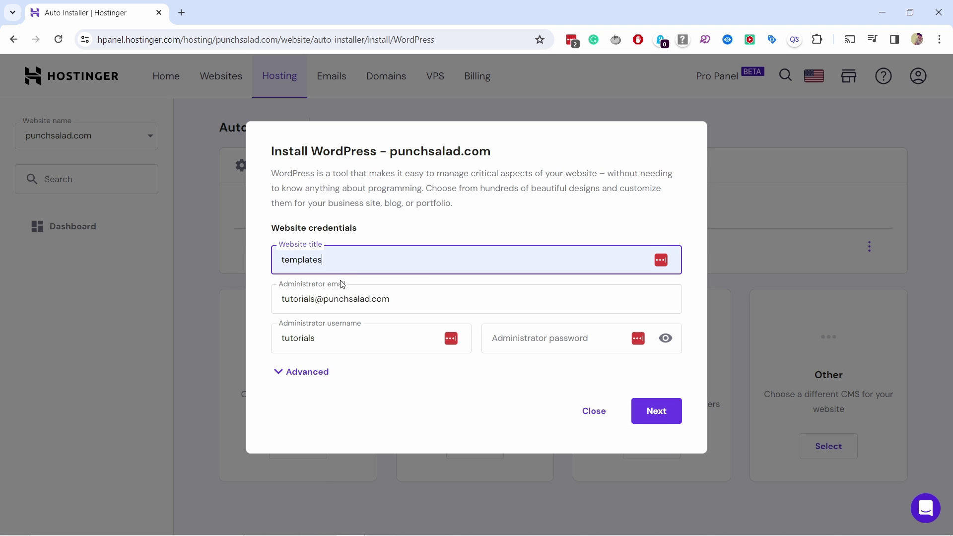
pyautogui.click(265, 273)
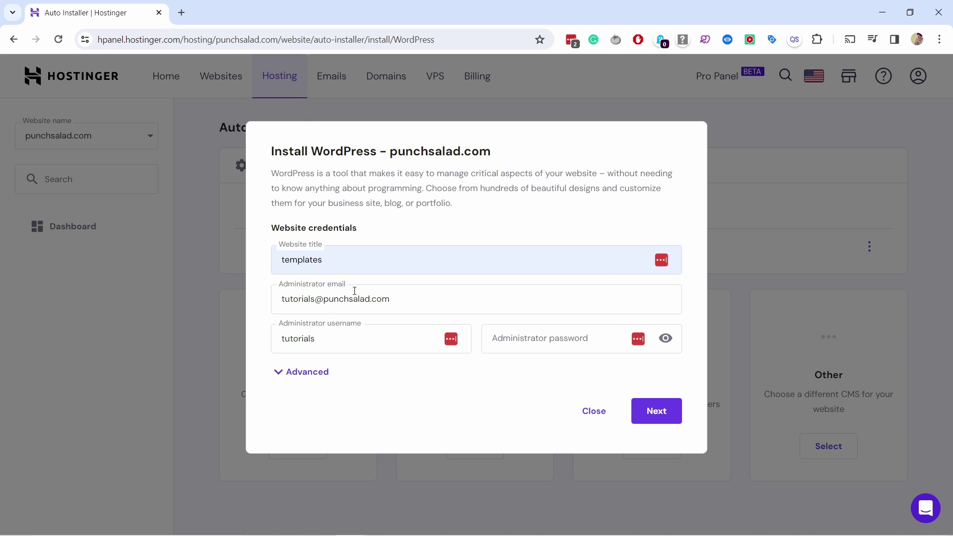
pyautogui.click(513, 345)
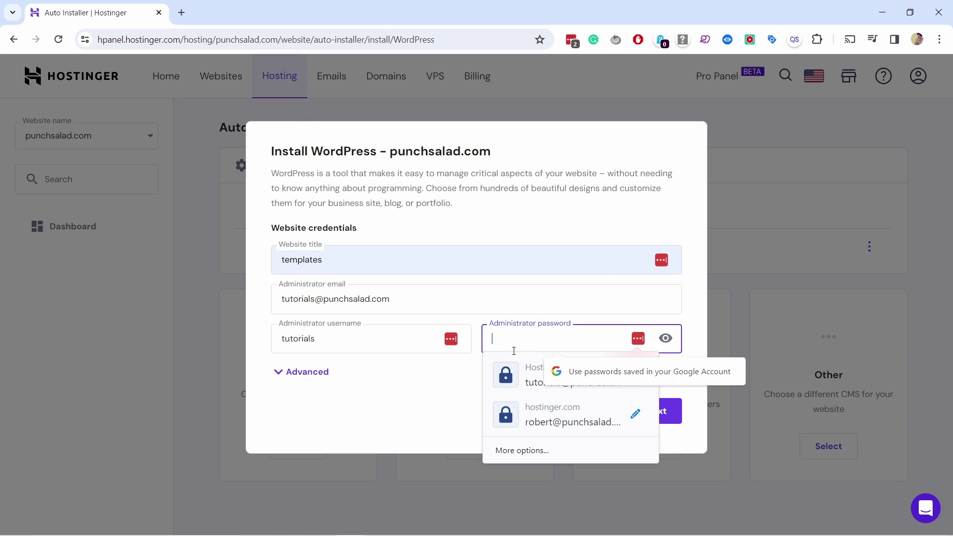
pyautogui.hotkey('ctrl', 'v')
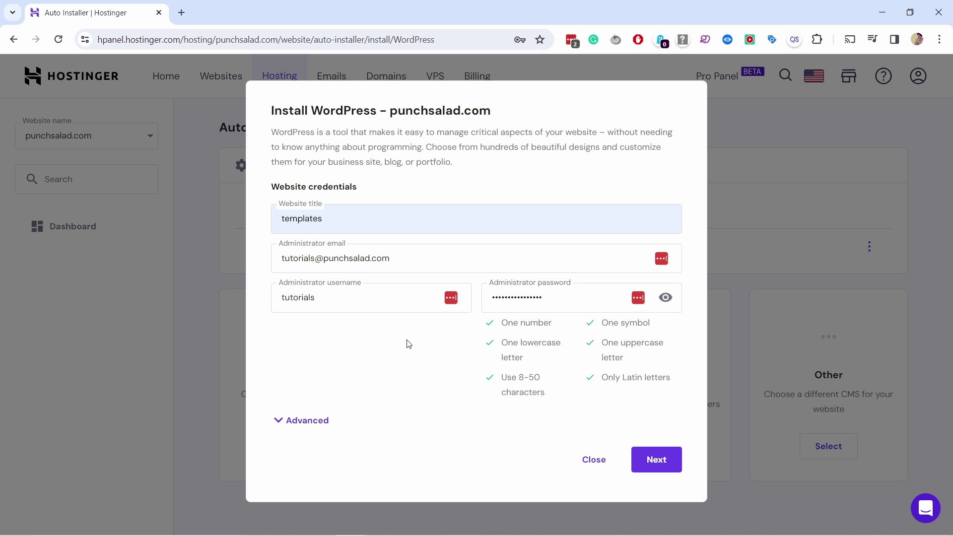
# Step: Set the installation path under Advanced to templates.punchsalad.com
pyautogui.click(303, 422)
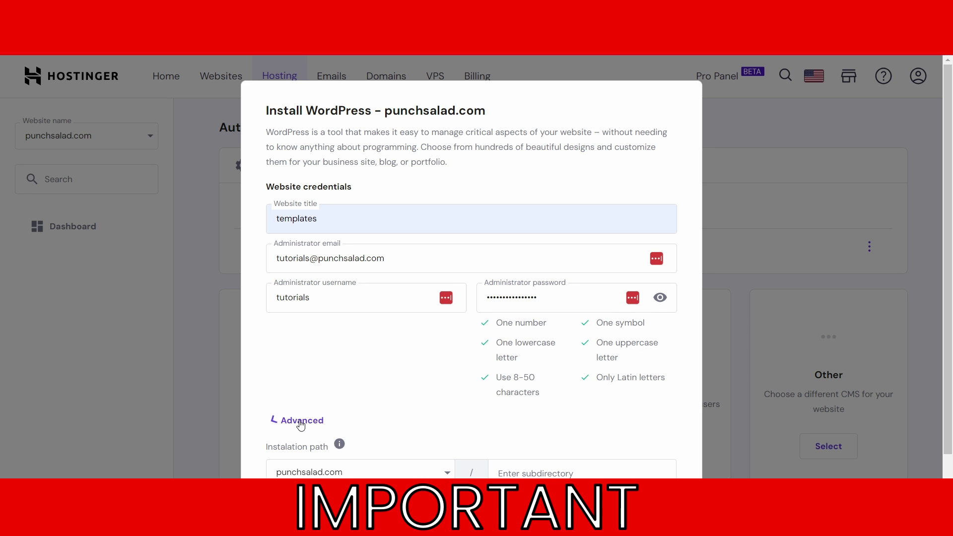
pyautogui.scroll(-2, 331, 368)
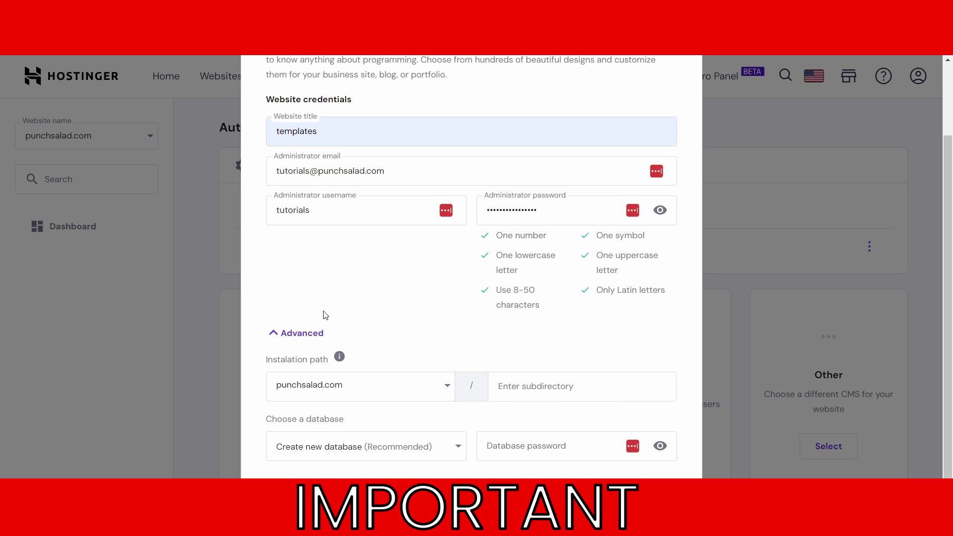
pyautogui.click(322, 393)
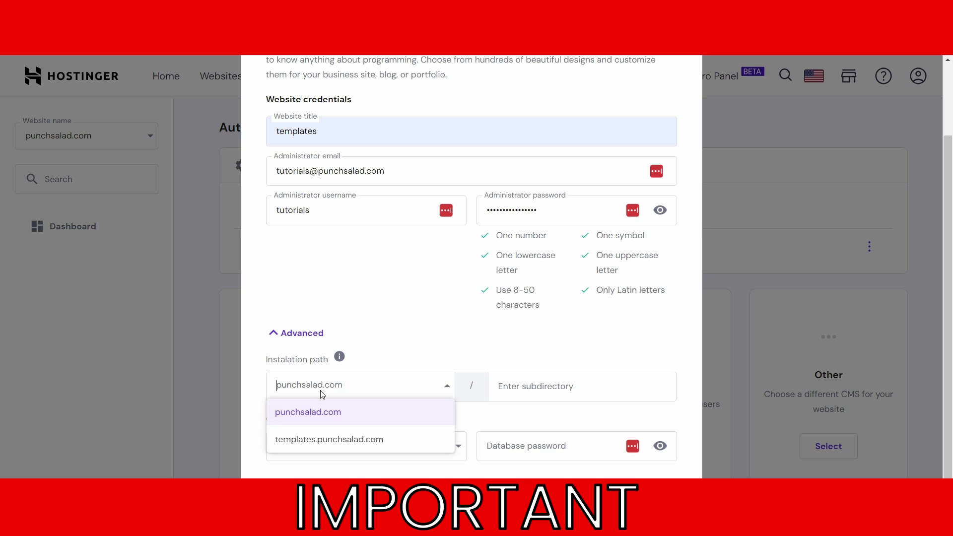
pyautogui.click(300, 441)
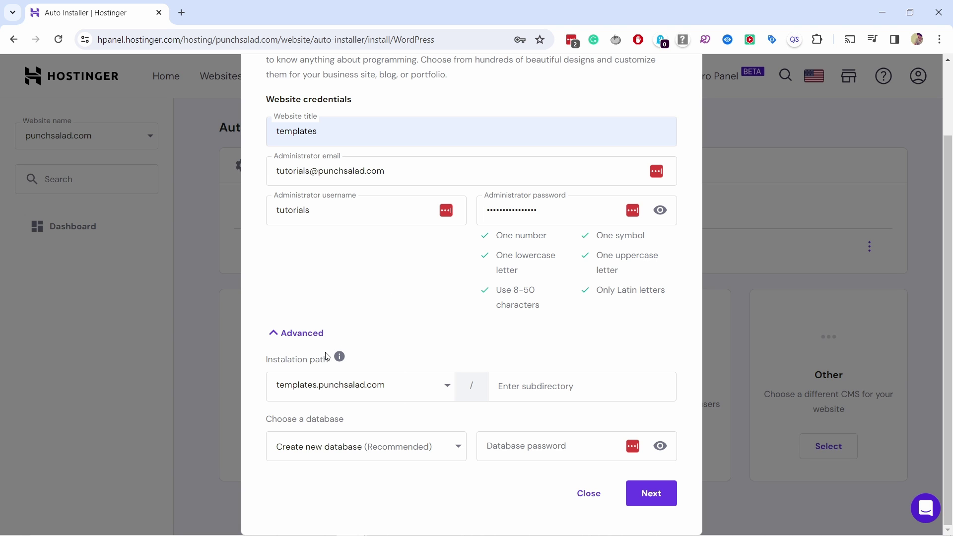
# Step: Keep WordPress 6.4.2 with minor-update scheduling and run the installation
pyautogui.click(651, 501)
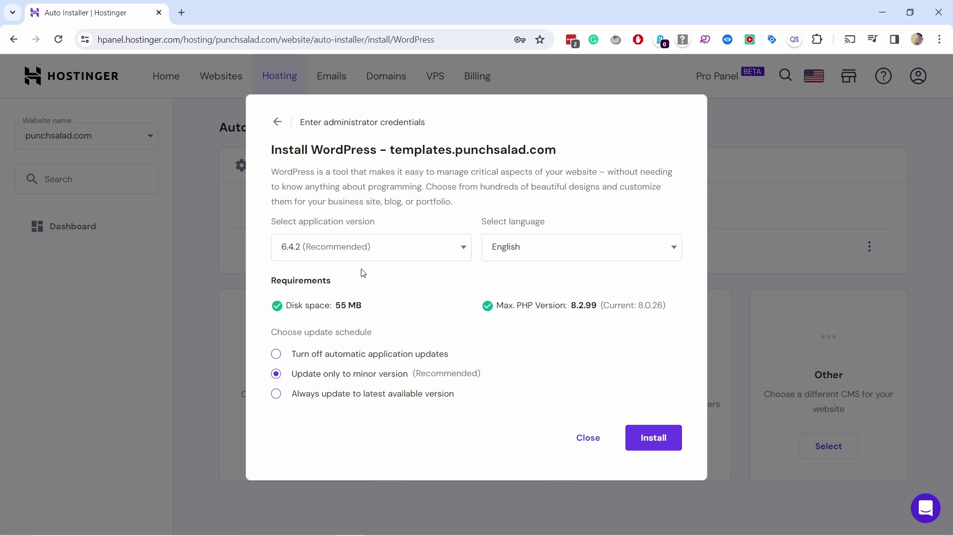
pyautogui.click(652, 439)
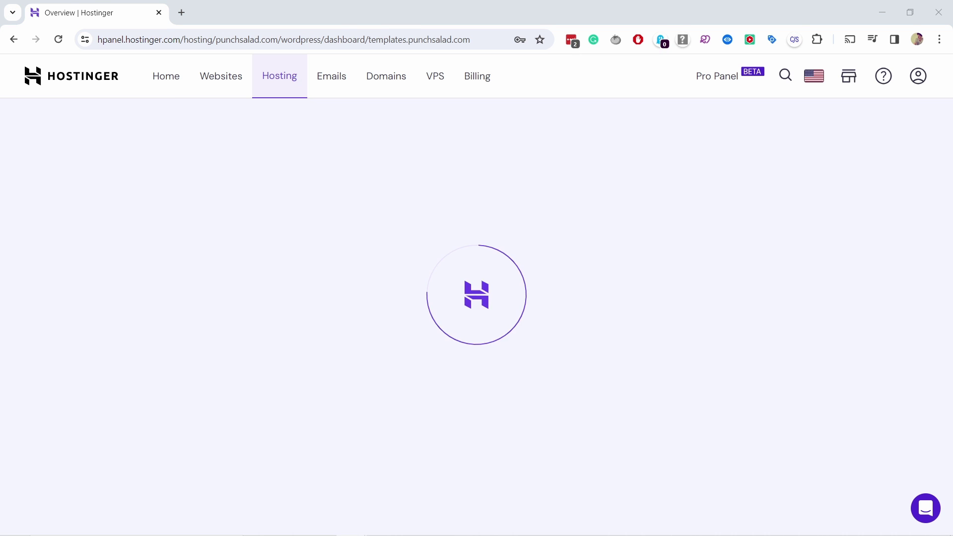
# Step: Load templates.punchsalad.com in a new tab, correcting the misspelled address
pyautogui.click(189, 10)
pyautogui.write('templates.punchalad.com')
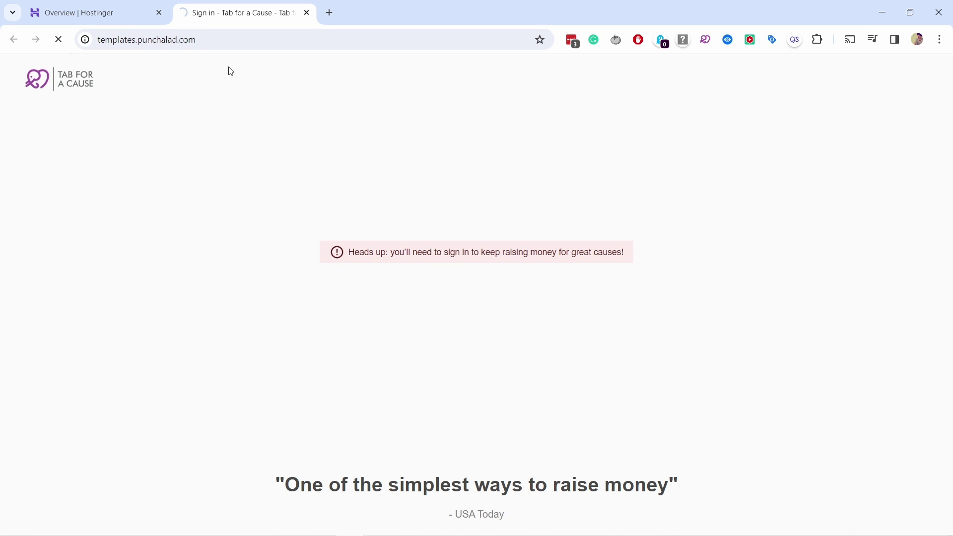
pyautogui.click(161, 40)
pyautogui.write('s')
pyautogui.press('Return')
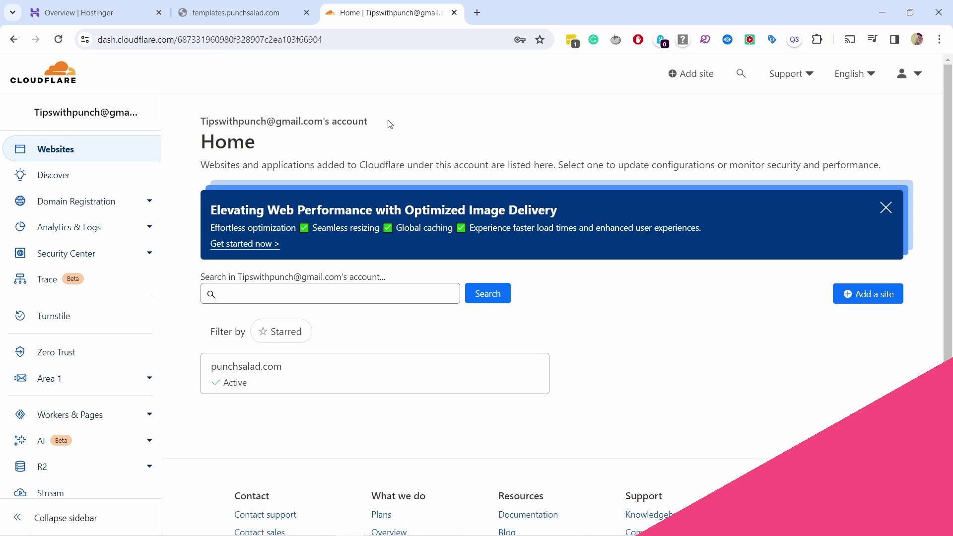
# Step: Open punchsalad.com's Cloudflare DNS records and begin a new A record
pyautogui.click(298, 372)
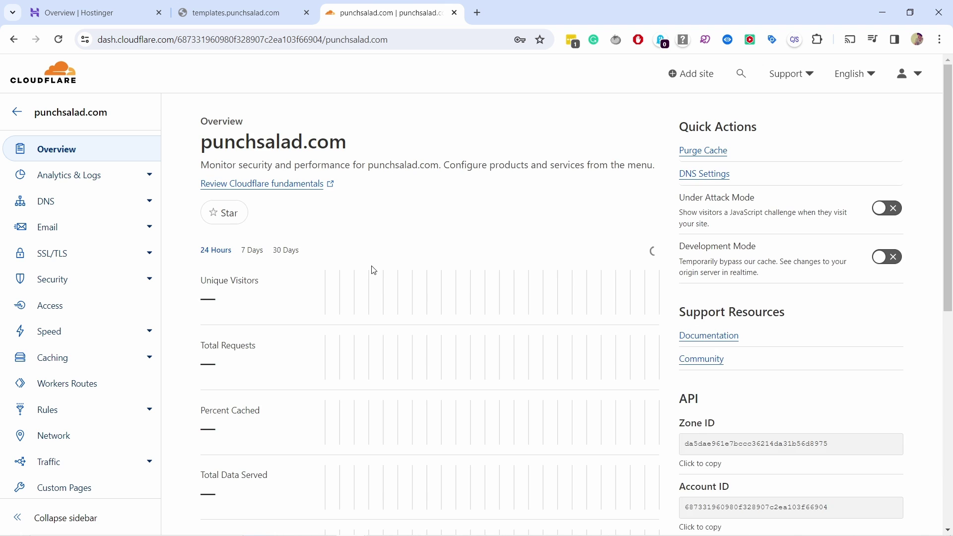
pyautogui.click(76, 207)
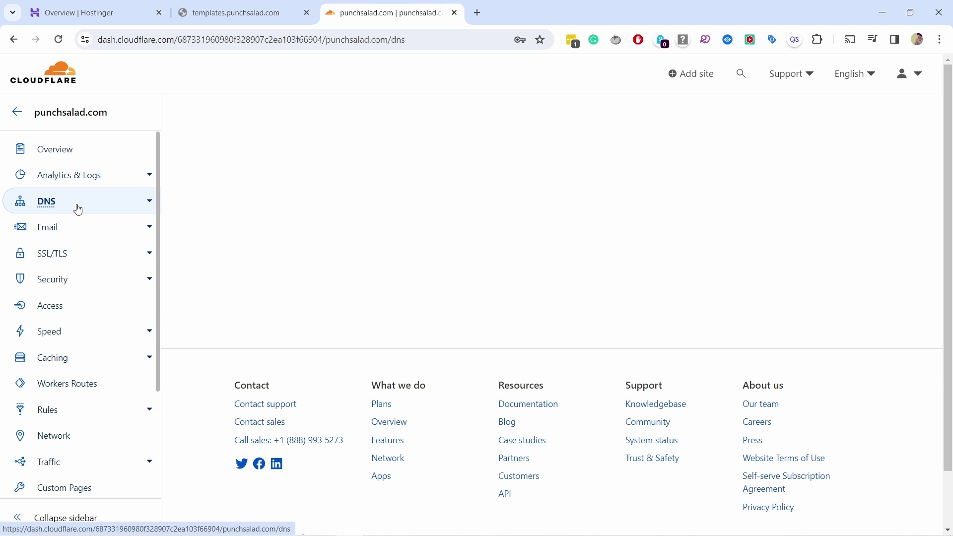
pyautogui.scroll(-1, 297, 273)
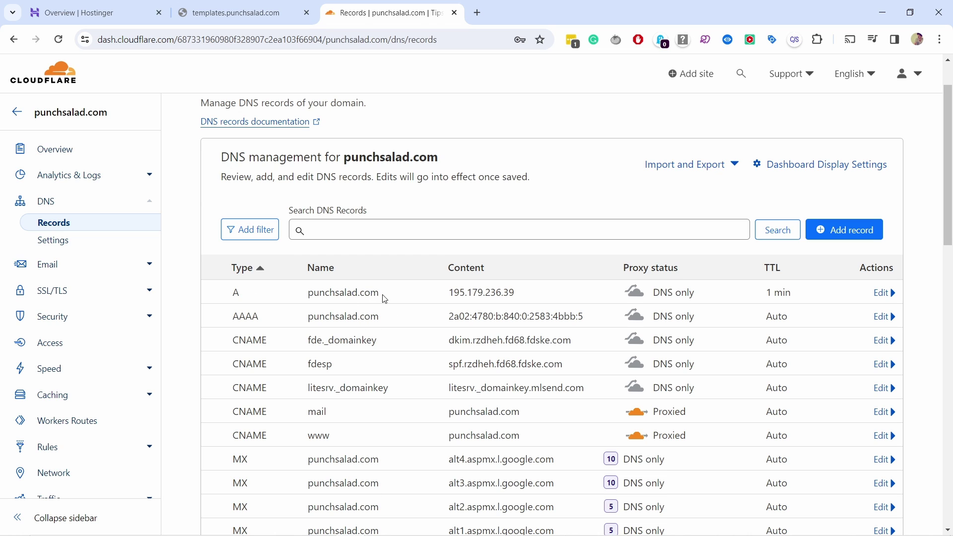
pyautogui.moveTo(384, 298); pyautogui.dragTo(305, 297)
pyautogui.click(249, 293)
pyautogui.click(844, 230)
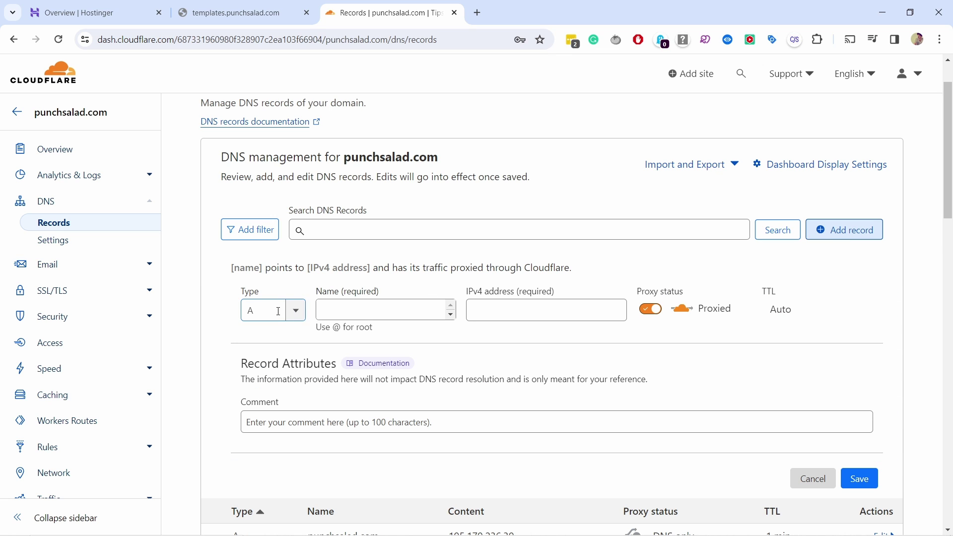
pyautogui.scroll(-1, 350, 378)
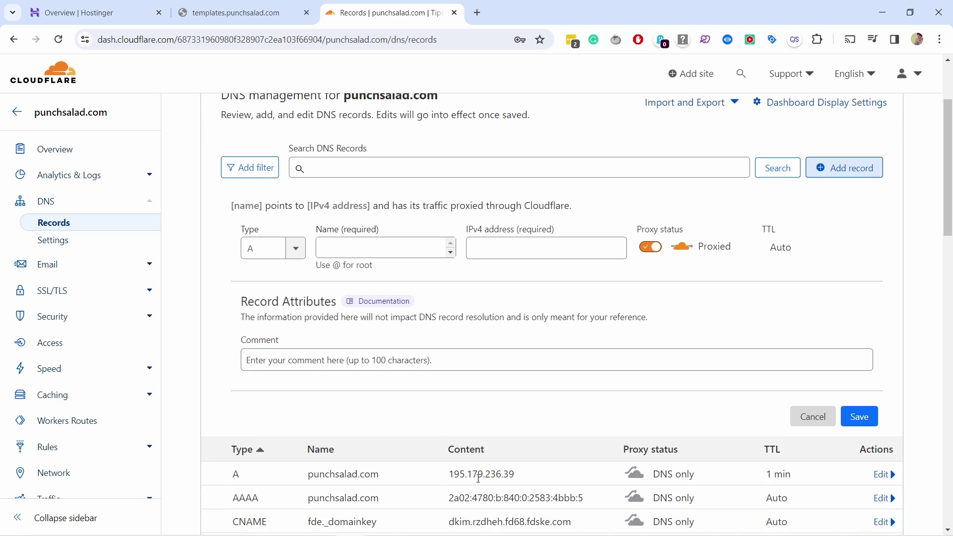
pyautogui.moveTo(449, 474); pyautogui.dragTo(523, 476)
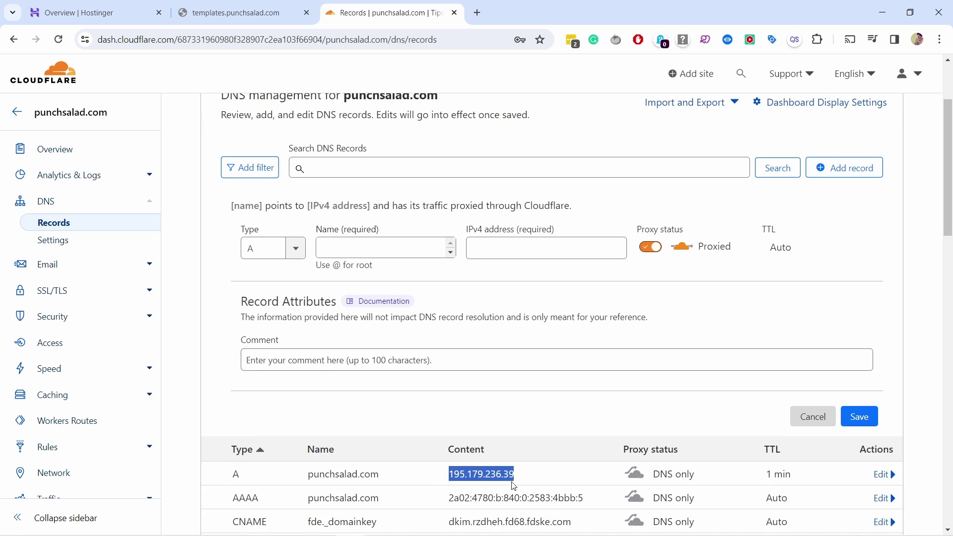
# Step: Copy the website IP 195.179.236.39 from Hostinger's Plan details
pyautogui.click(109, 13)
pyautogui.click(62, 425)
pyautogui.scroll(-1, 62, 425)
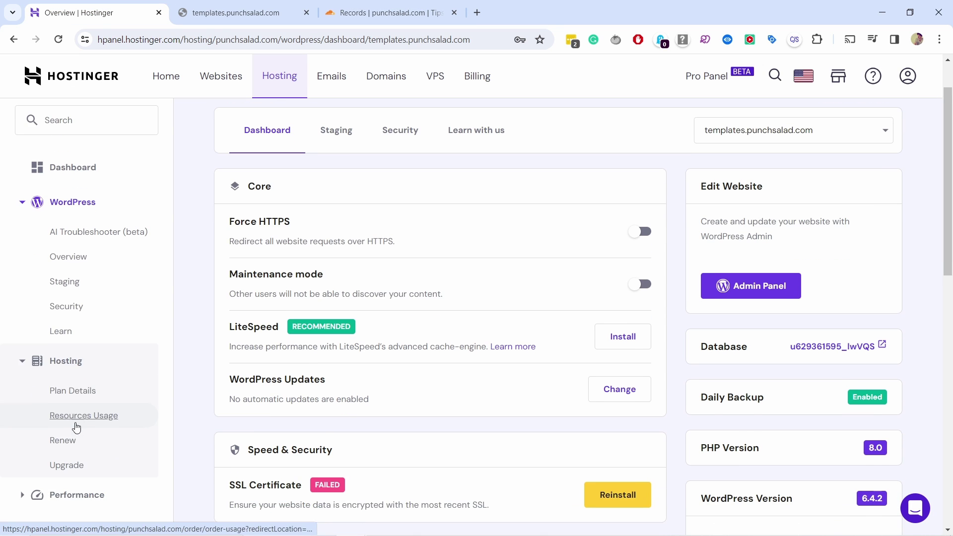
pyautogui.click(82, 393)
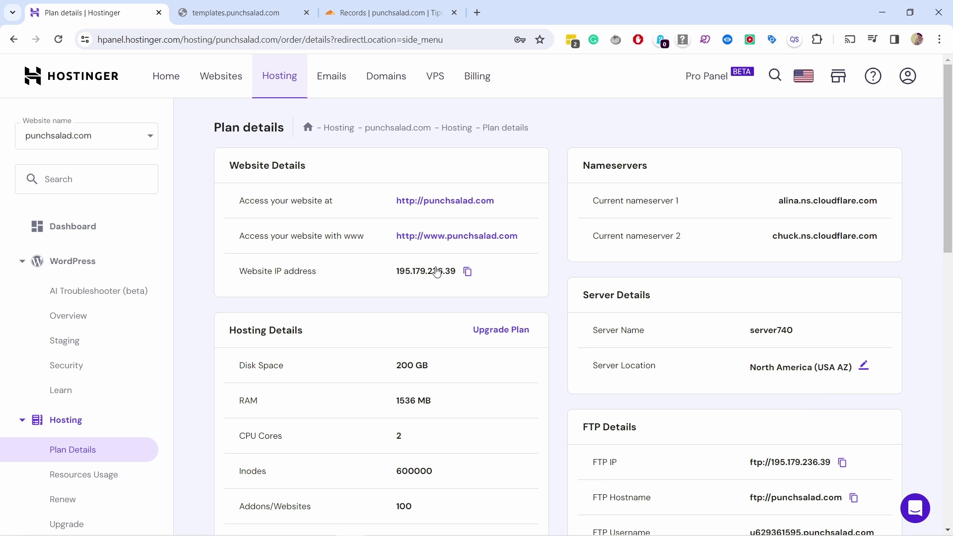
pyautogui.click(468, 272)
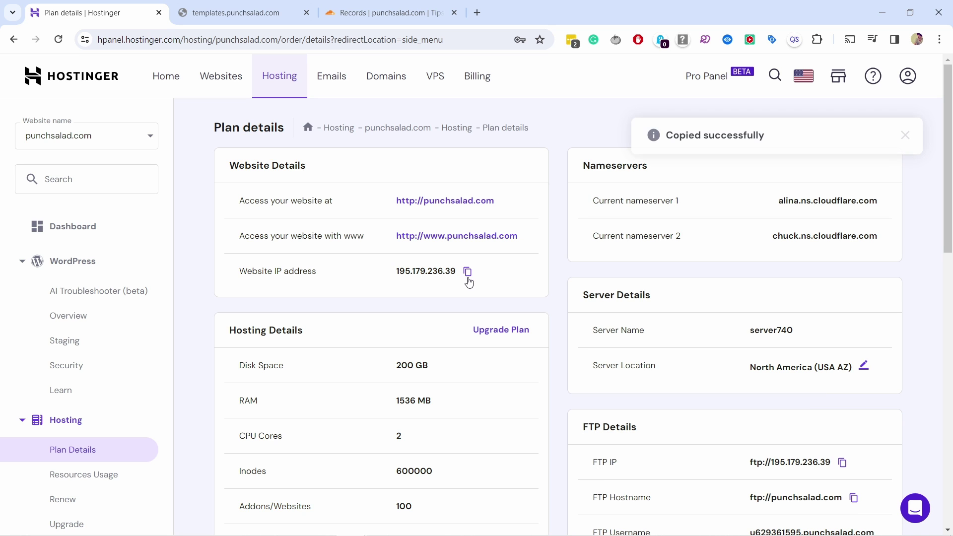
# Step: Paste 195.179.236.39 as the new A record's IPv4 address
pyautogui.click(377, 18)
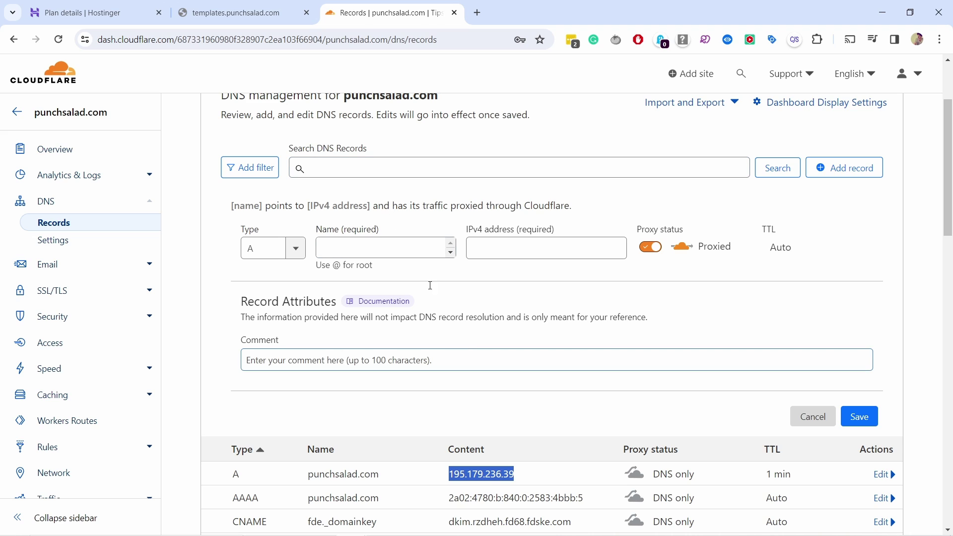
pyautogui.click(350, 247)
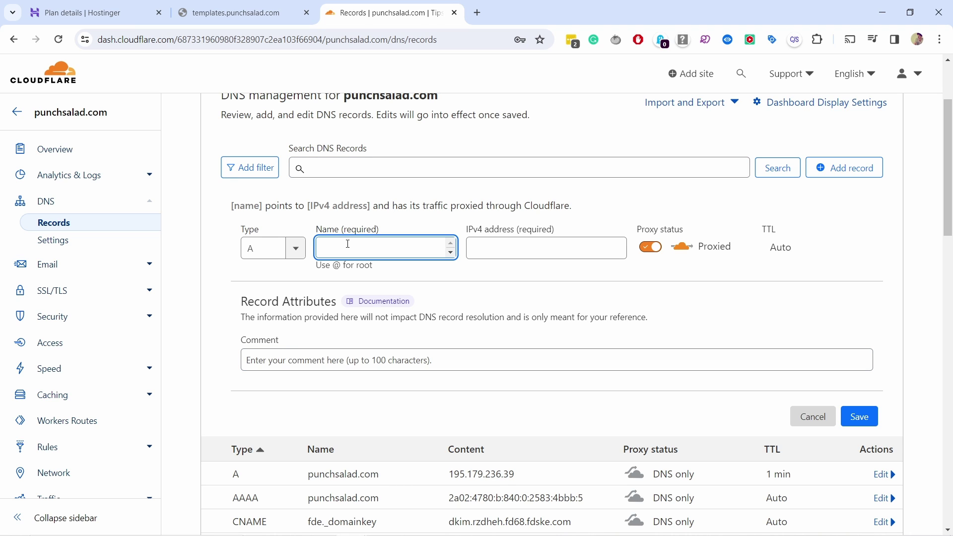
pyautogui.hotkey('ctrl', 'v')
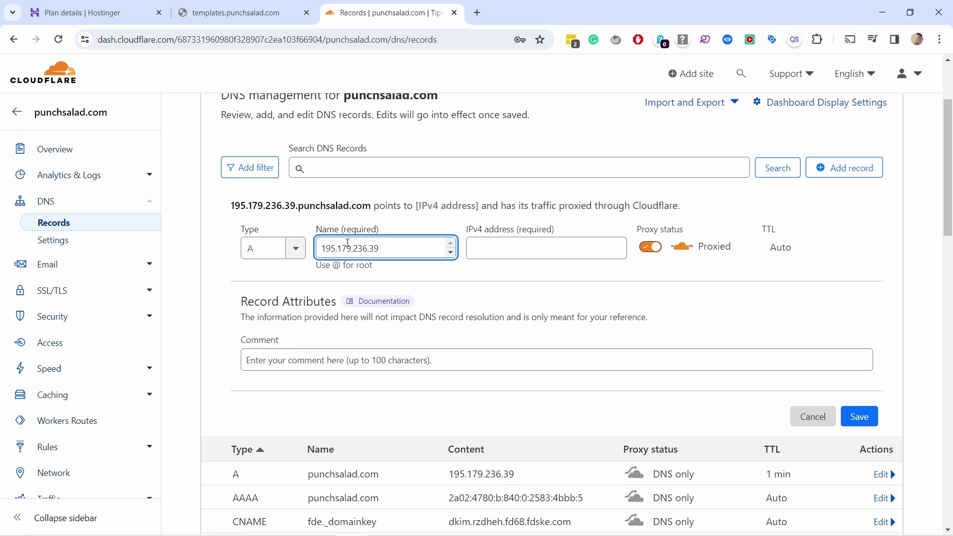
pyautogui.hotkey('ctrl', 'z')
pyautogui.press('Tab')
pyautogui.hotkey('ctrl', 'v')
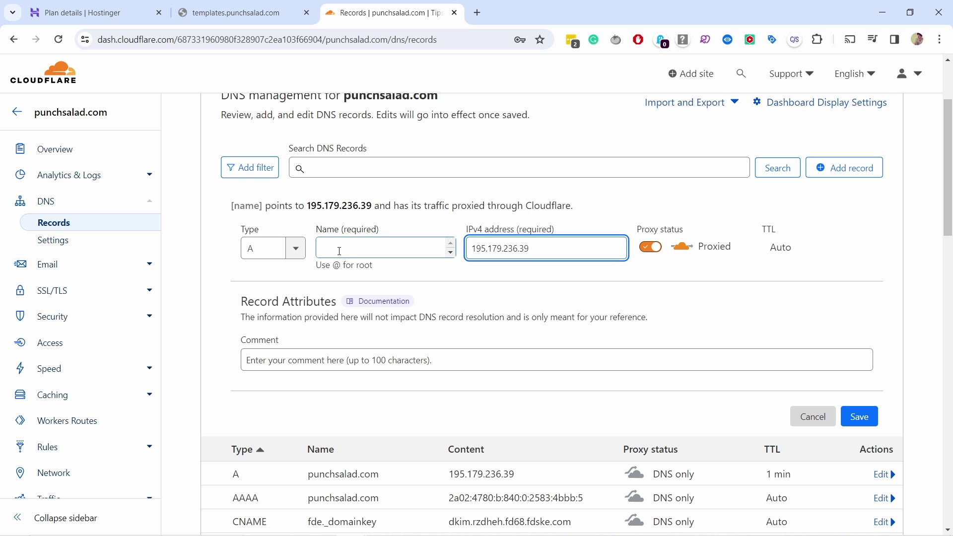
# Step: Name the record templates.punchsalad.com, switch it to DNS only, and save
pyautogui.click(340, 251)
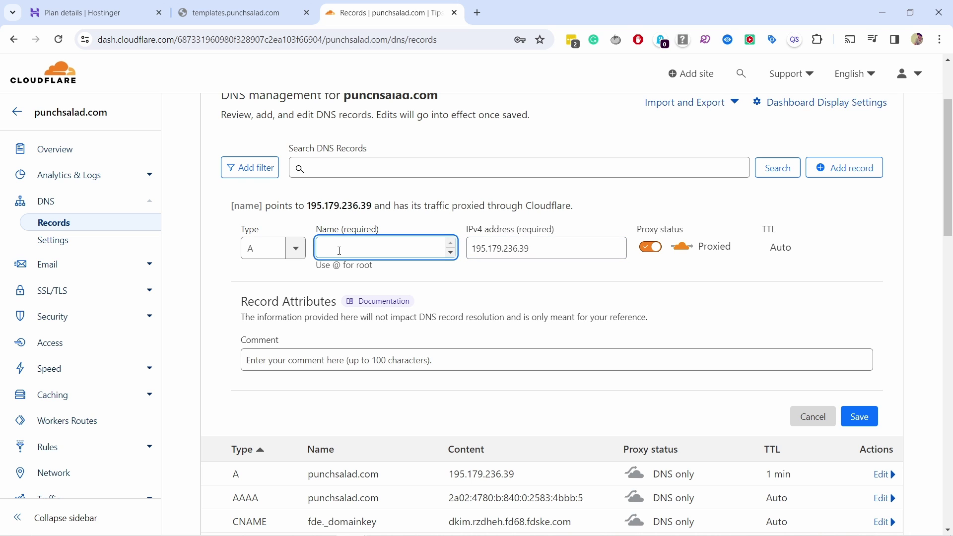
pyautogui.write('templates')
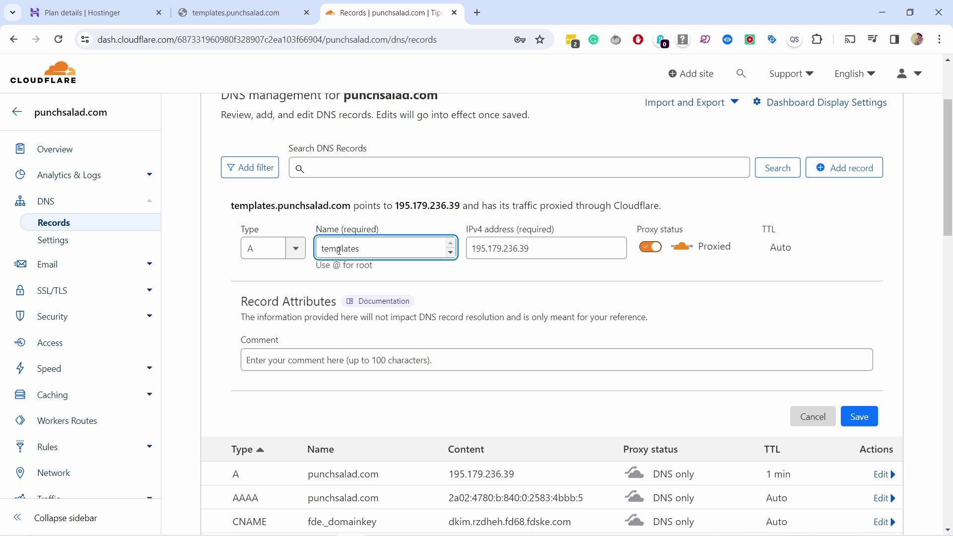
pyautogui.write('.punchsala')
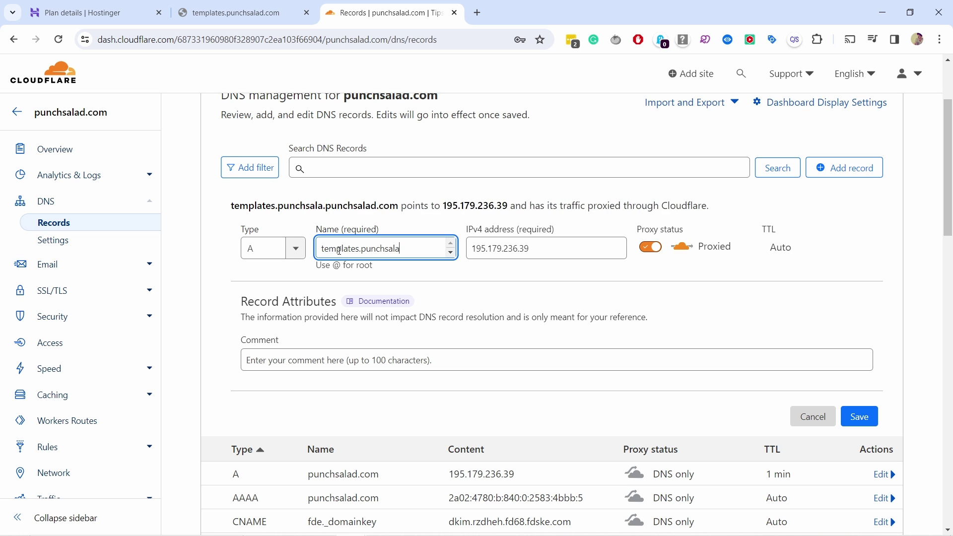
pyautogui.write('d.com')
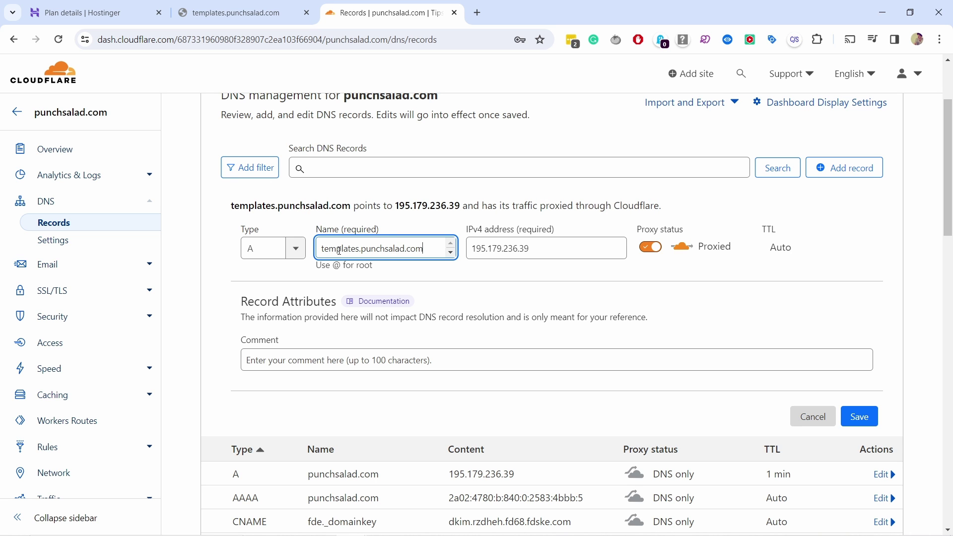
pyautogui.click(651, 247)
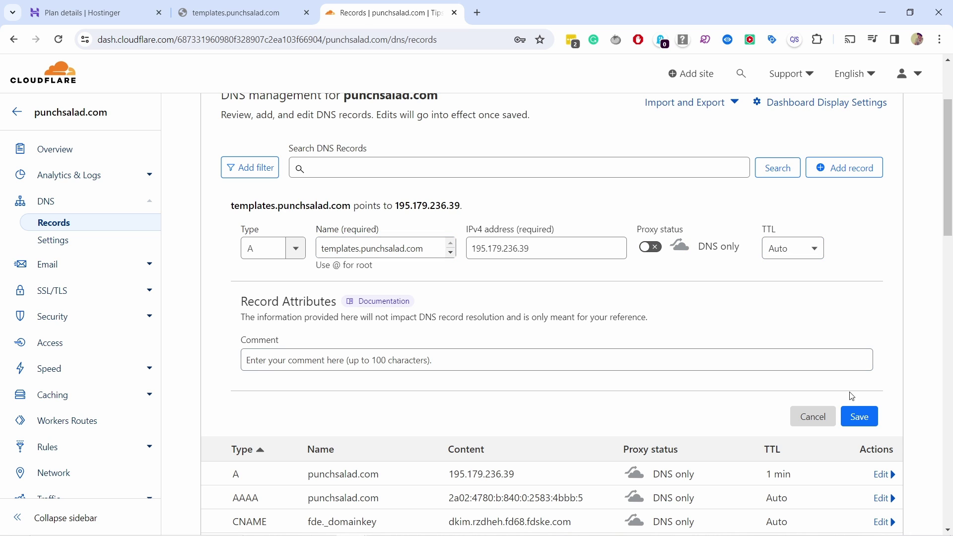
pyautogui.click(857, 417)
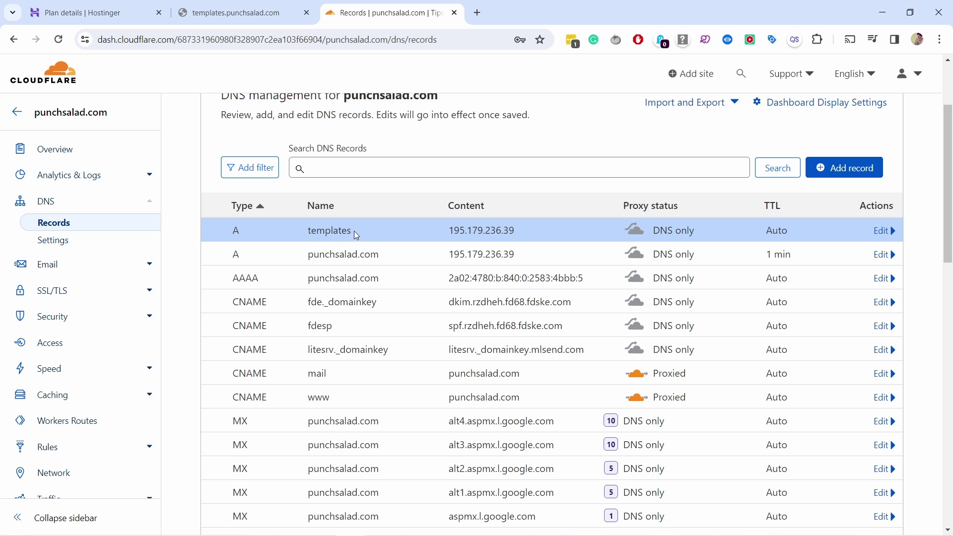
pyautogui.scroll(1, 391, 296)
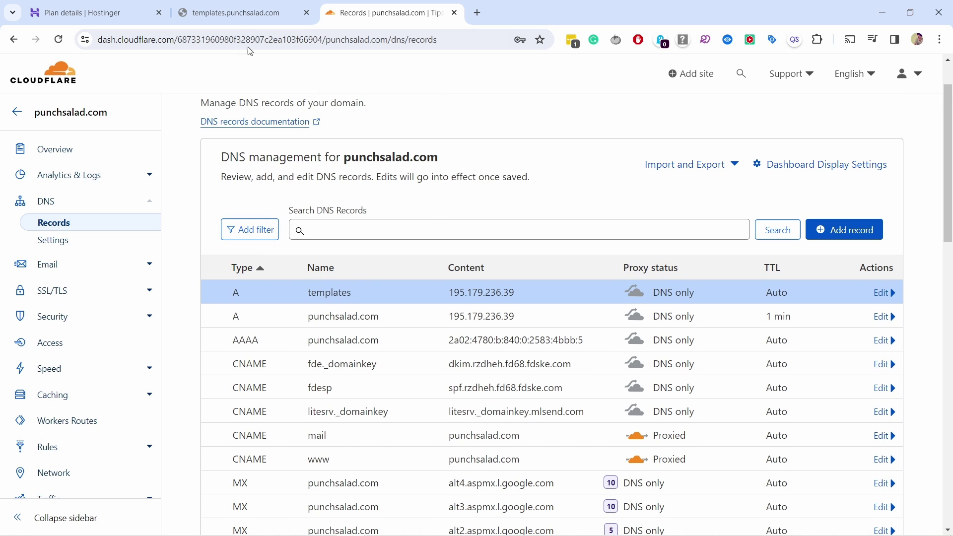
# Step: Reload the templates.punchsalad.com tab, which still can't be reached
pyautogui.click(229, 15)
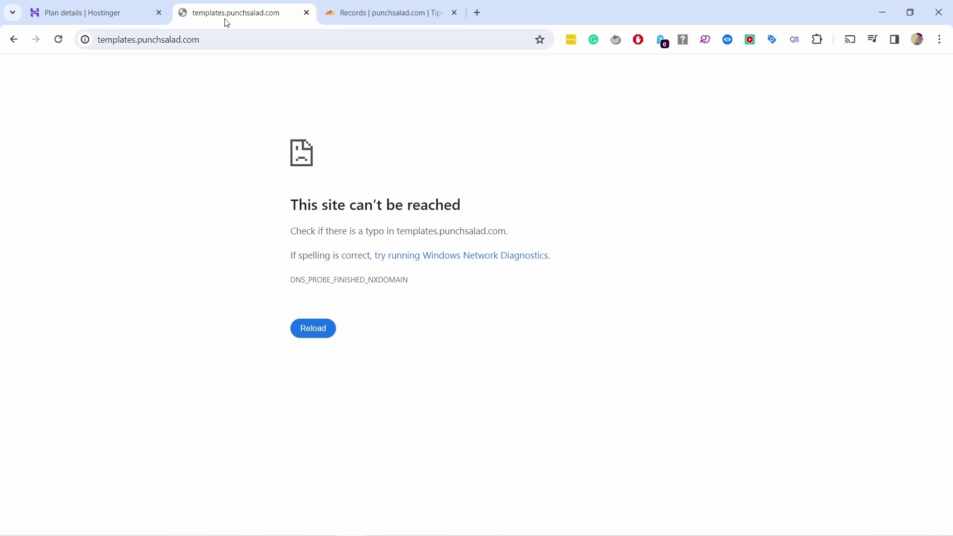
pyautogui.click(61, 47)
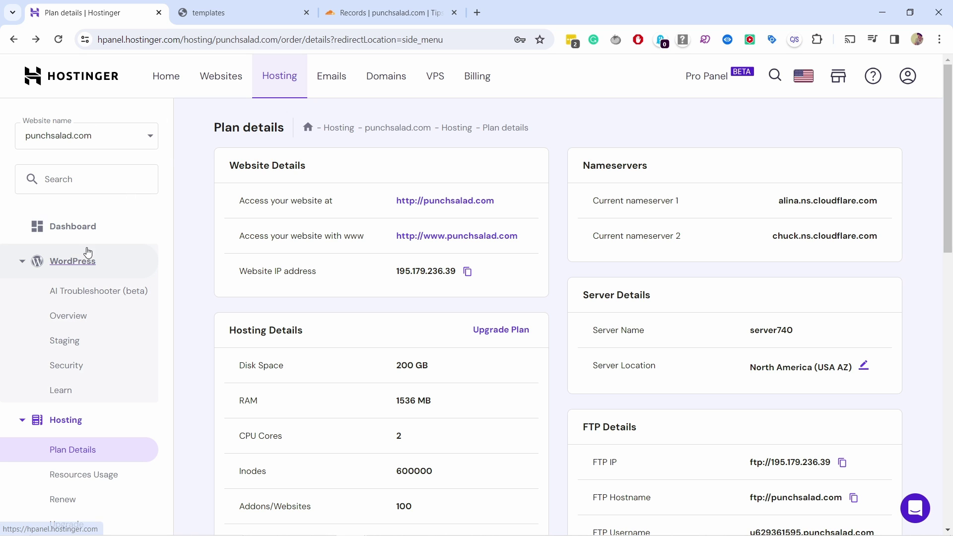
# Step: Switch the WordPress overview to templates.punchsalad.com and check its Force HTTPS setting
pyautogui.click(80, 323)
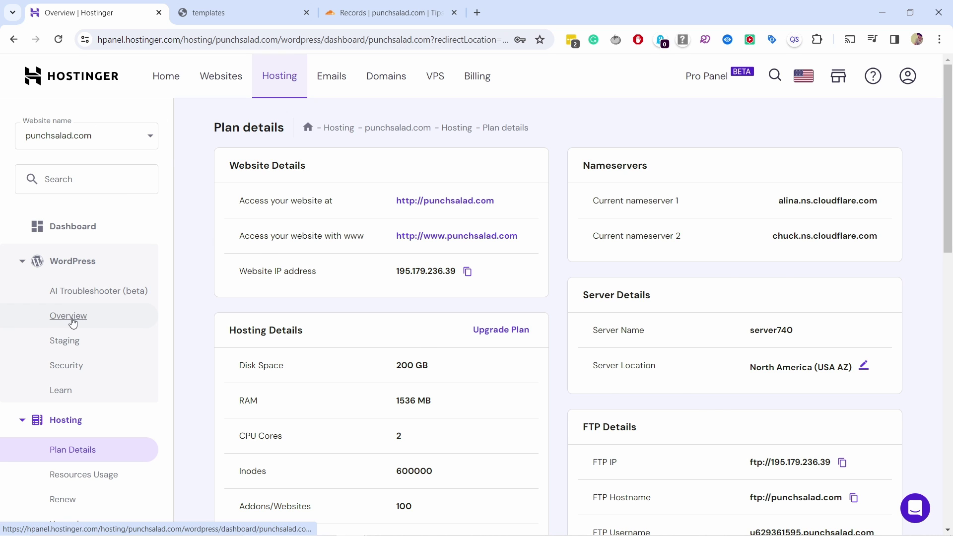
pyautogui.click(705, 190)
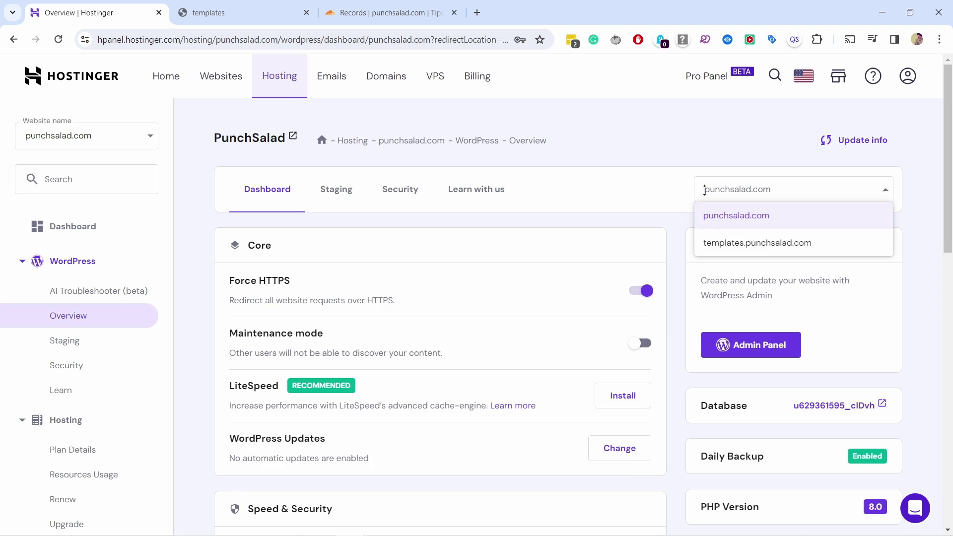
pyautogui.click(714, 243)
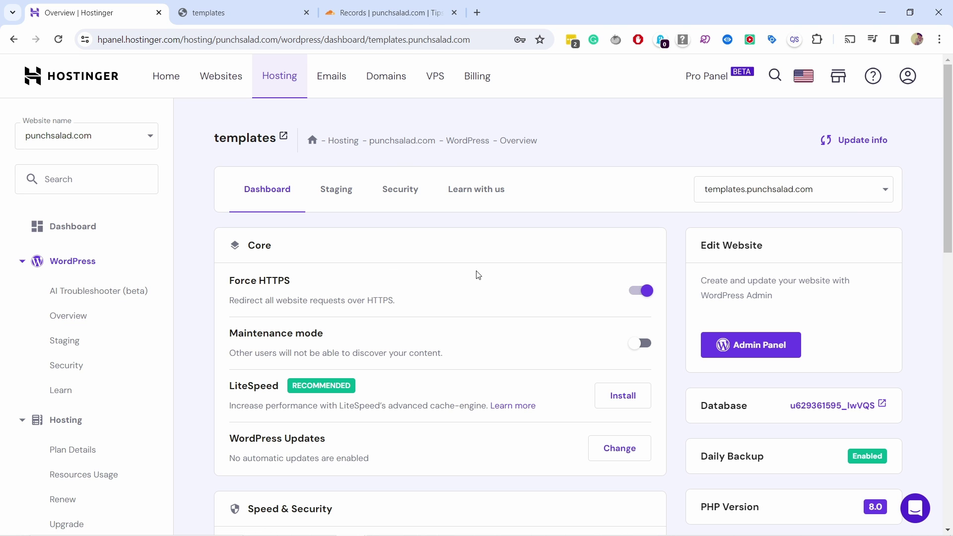
pyautogui.moveTo(232, 282); pyautogui.dragTo(308, 283)
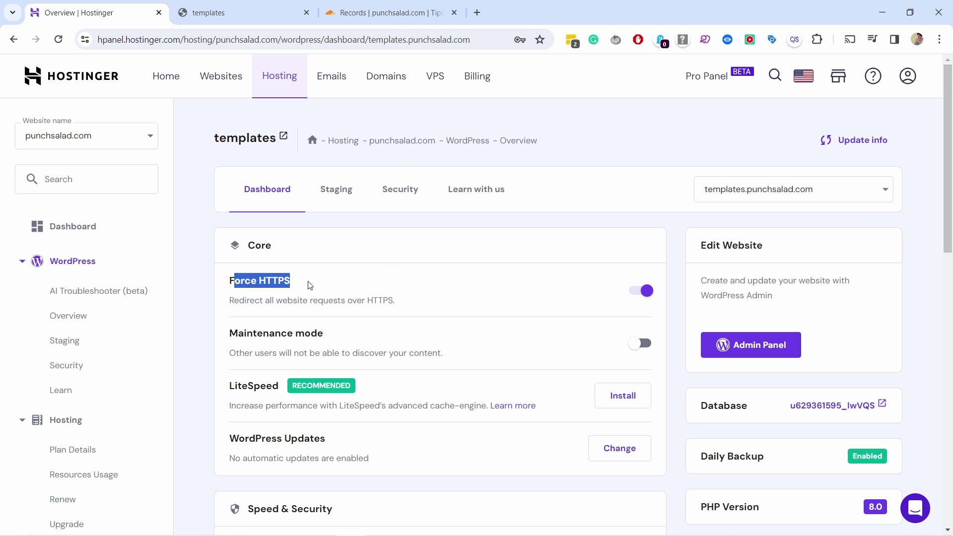
pyautogui.click(547, 300)
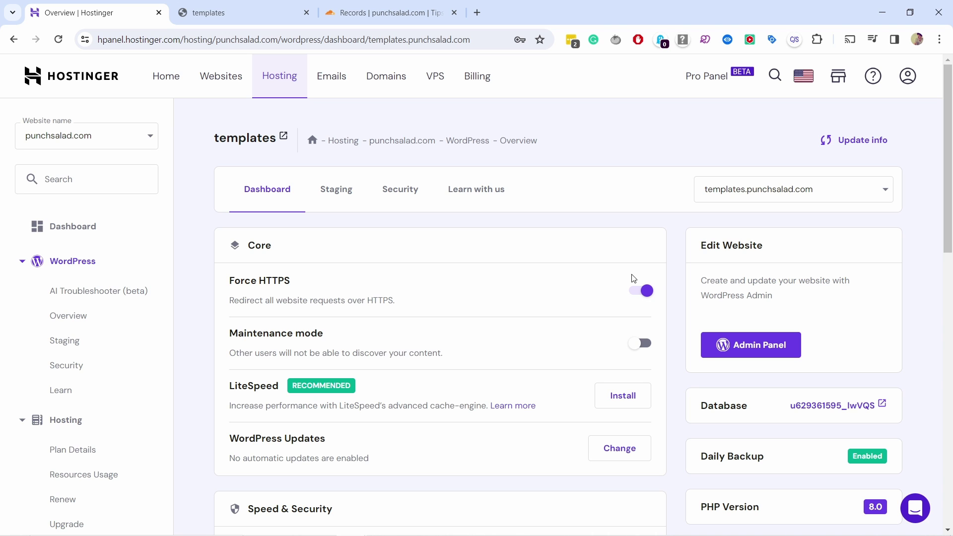
# Step: Go to the templates.punchsalad.com browser tab, select its address, and open the browser menu
pyautogui.click(229, 15)
pyautogui.click(172, 35)
pyautogui.click(940, 39)
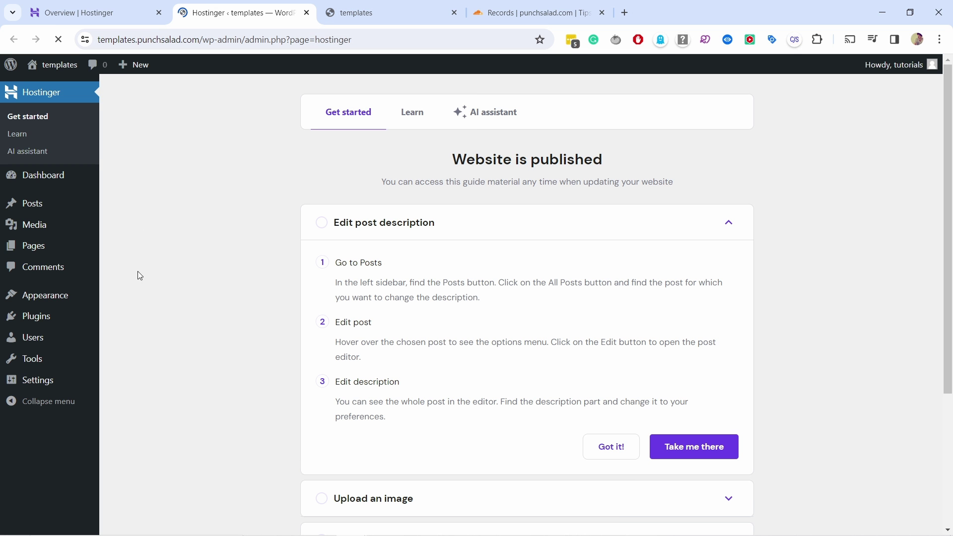
# Step: Check on the Appearance > Themes page that Astra is the active theme
pyautogui.moveTo(53, 322)
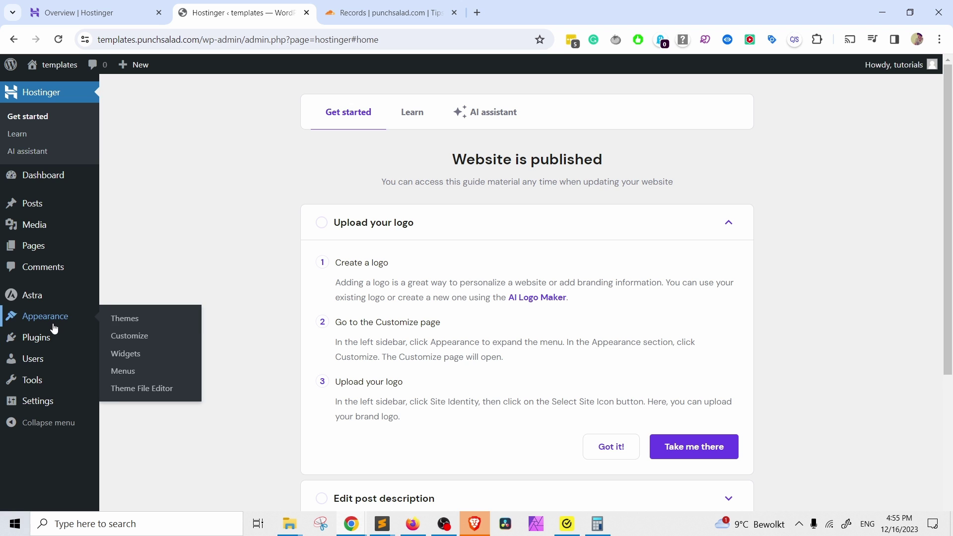
pyautogui.click(135, 319)
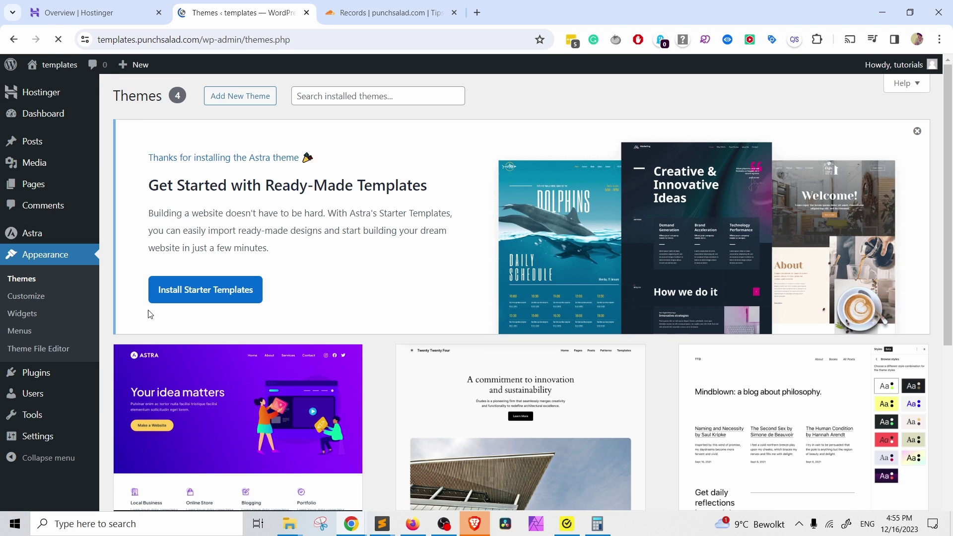
pyautogui.scroll(-3, 483, 356)
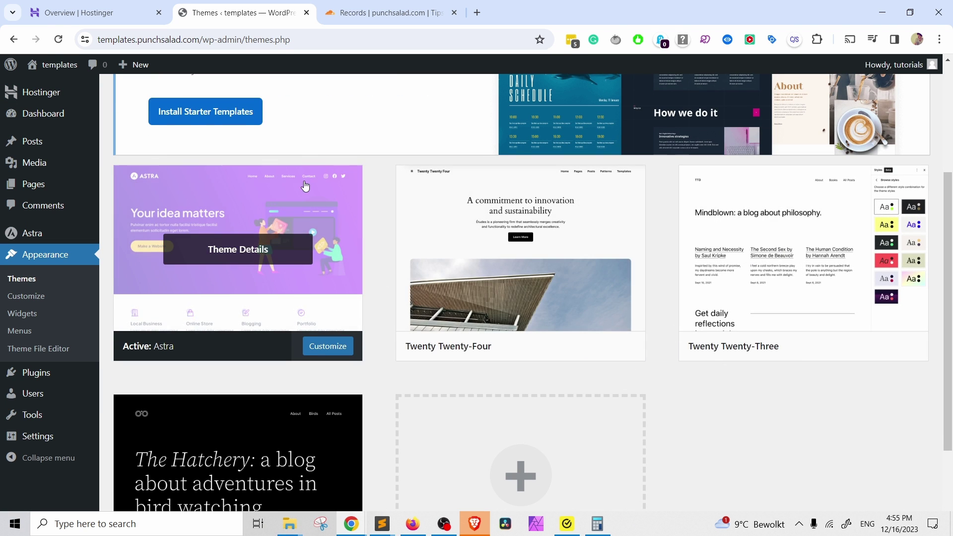
pyautogui.scroll(-3, 527, 365)
# Step: Browse the Add Themes page of popular themes
pyautogui.click(527, 365)
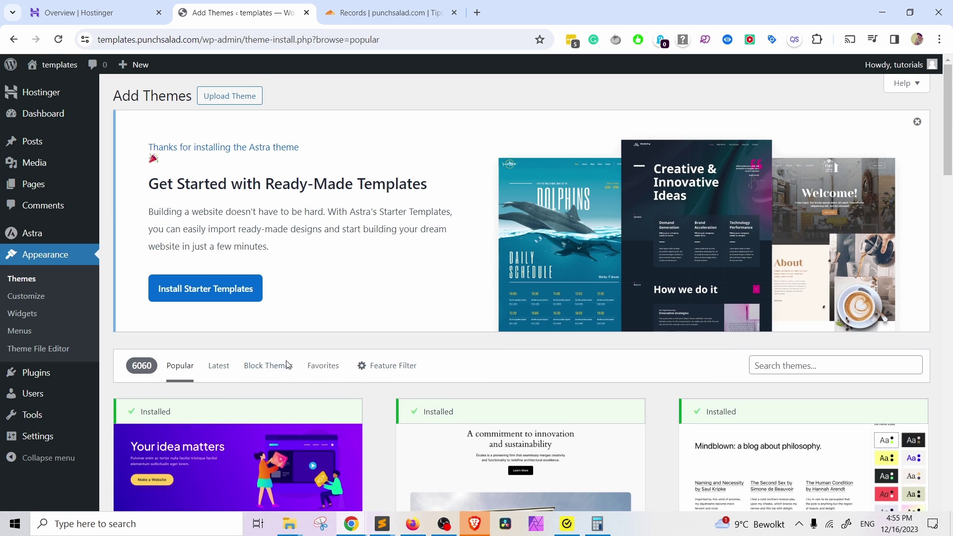
pyautogui.scroll(-3, 285, 365)
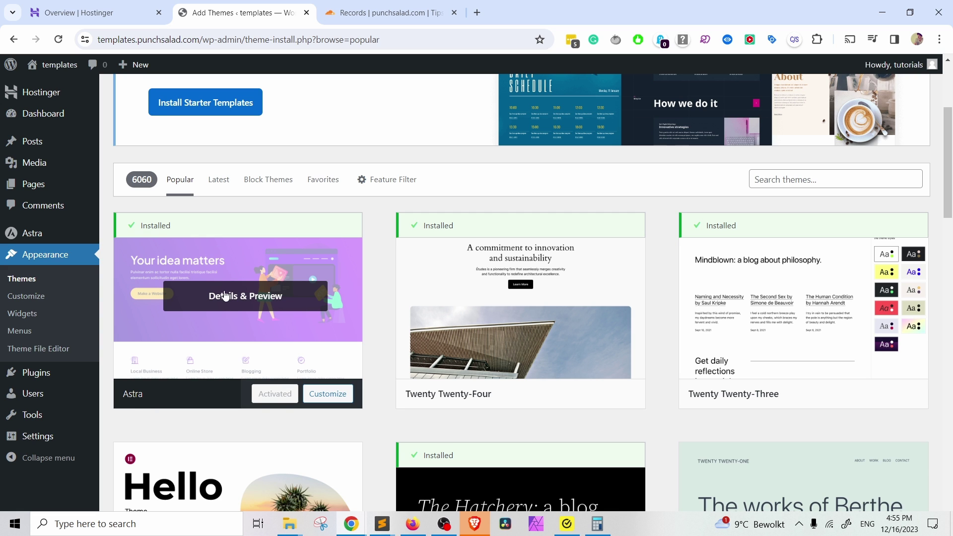
pyautogui.scroll(3, 733, 192)
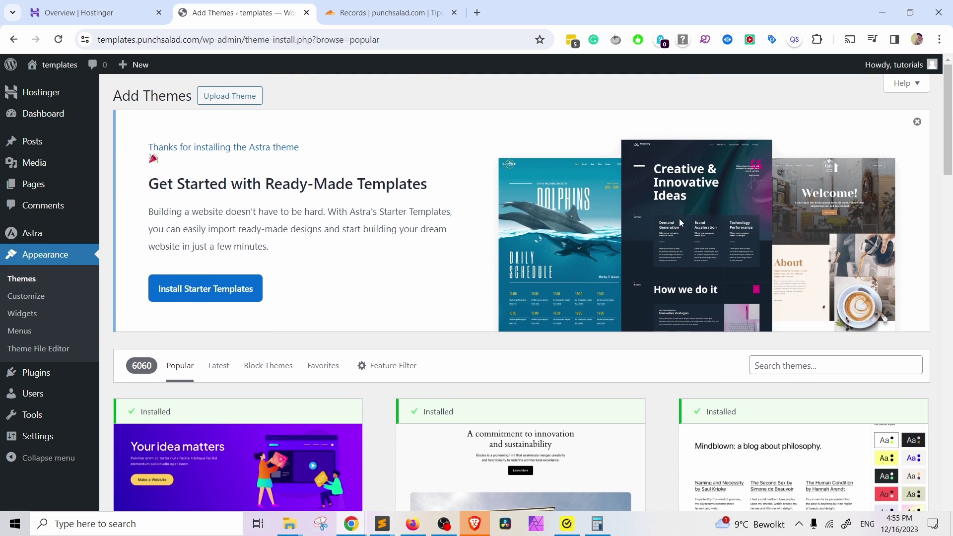
# Step: Visit the live templates.punchsalad.com front end from the admin bar
pyautogui.moveTo(59, 70)
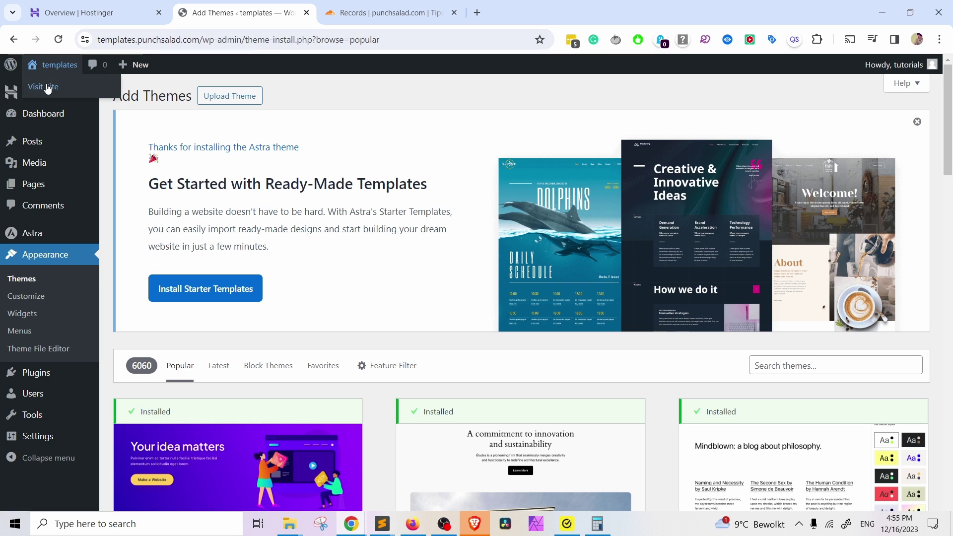
pyautogui.click(47, 88)
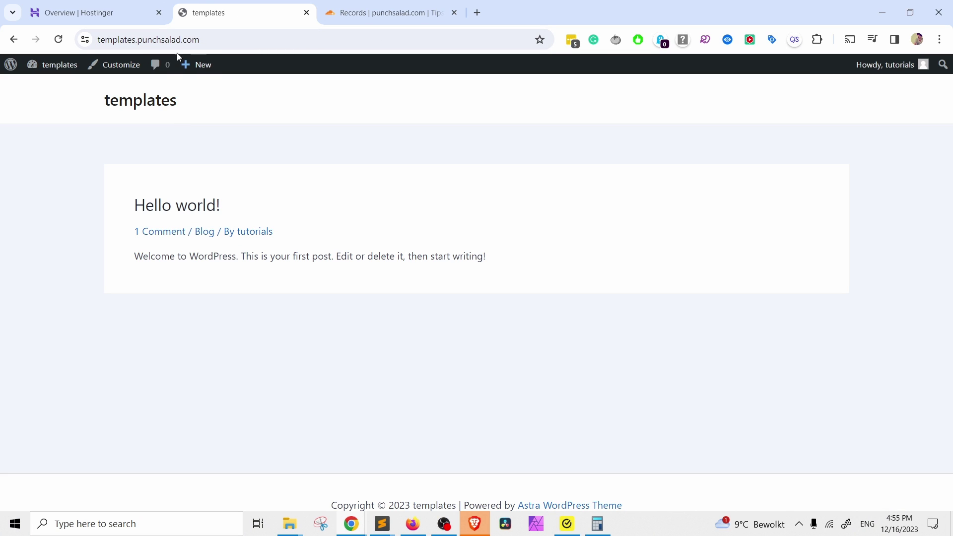